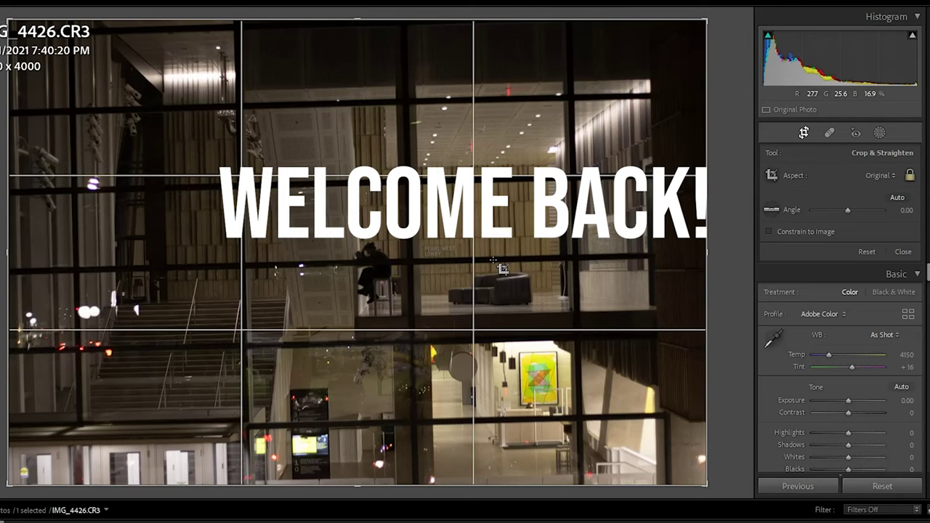
# Step: Set the crop aspect ratio to As Shot and apply the crop
pyautogui.click(882, 171)
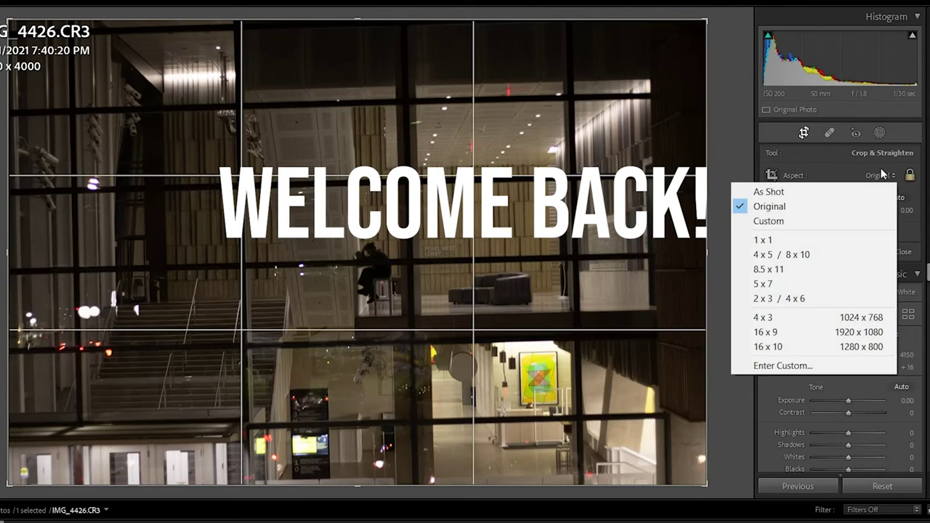
pyautogui.click(820, 192)
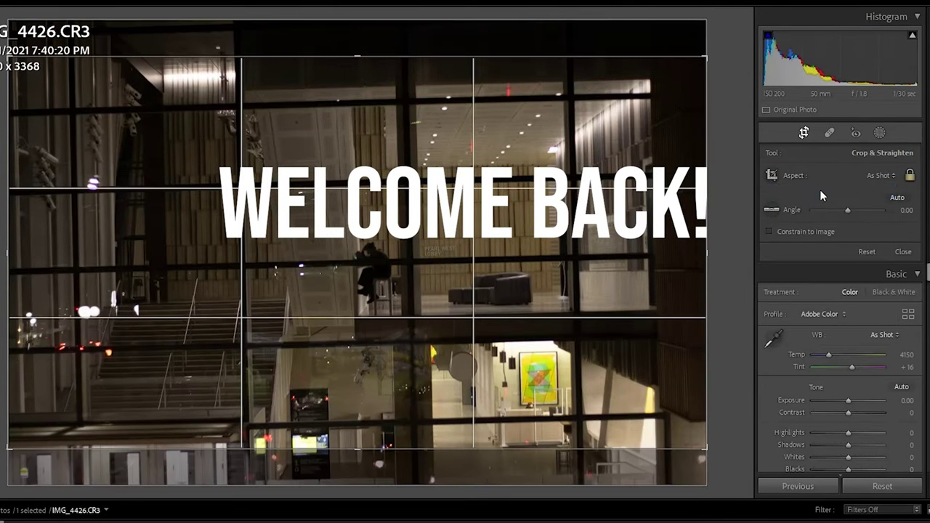
pyautogui.press('r')
# Step: Apply the Auto Upright transform to straighten the photo's perspective
pyautogui.scroll(-5, 917, 289)
pyautogui.scroll(-10, 917, 289)
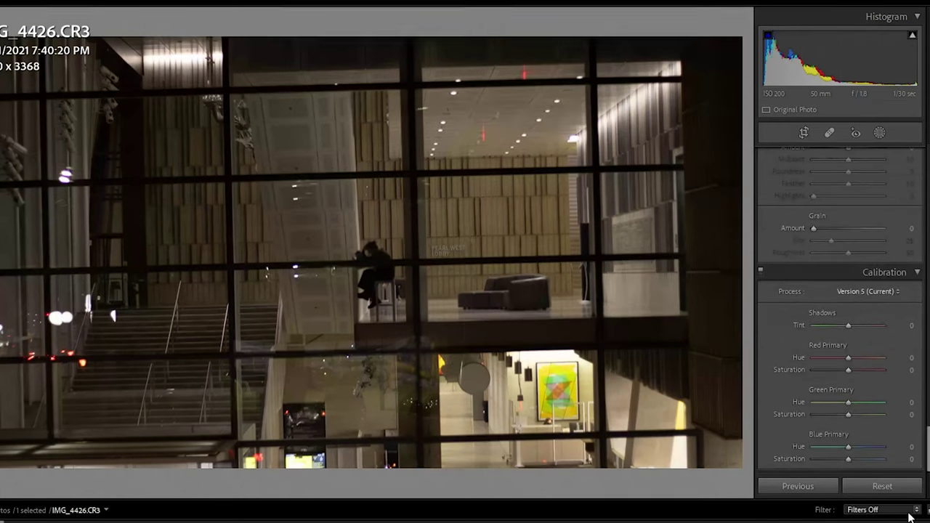
pyautogui.scroll(5, 887, 382)
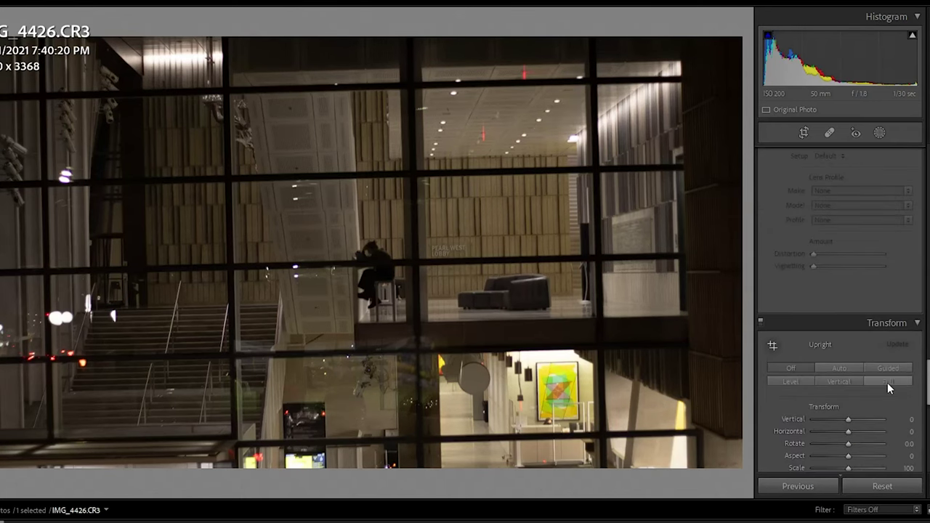
pyautogui.click(844, 369)
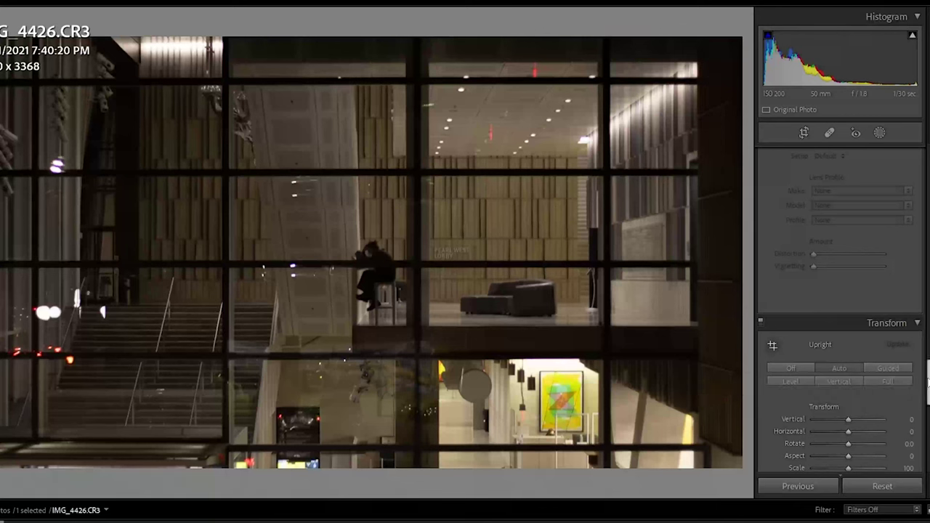
pyautogui.moveTo(927, 381); pyautogui.dragTo(927, 166)
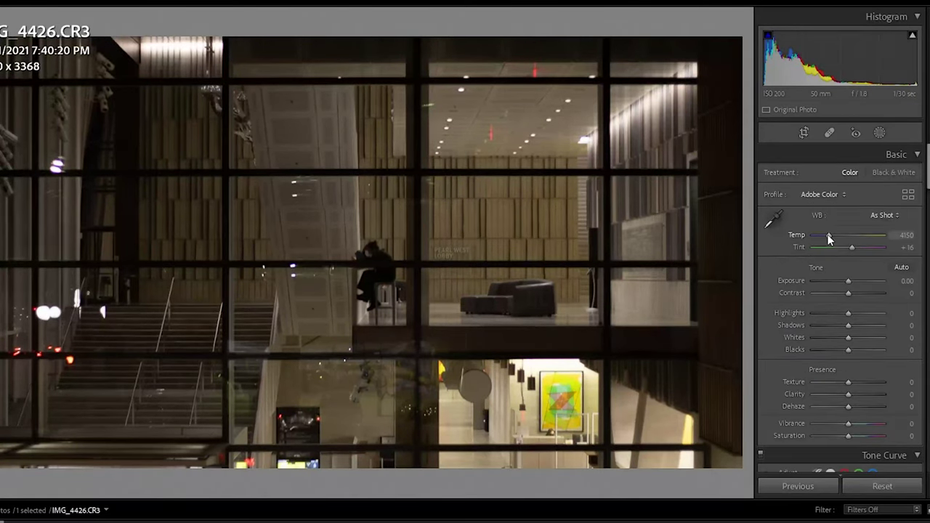
# Step: Set Temp 3930, Exposure +0.61, Contrast −53, Highlights −82, Shadows +28, Whites +18, Blacks −5, Vibrance +23
pyautogui.moveTo(828, 235); pyautogui.dragTo(826, 234)
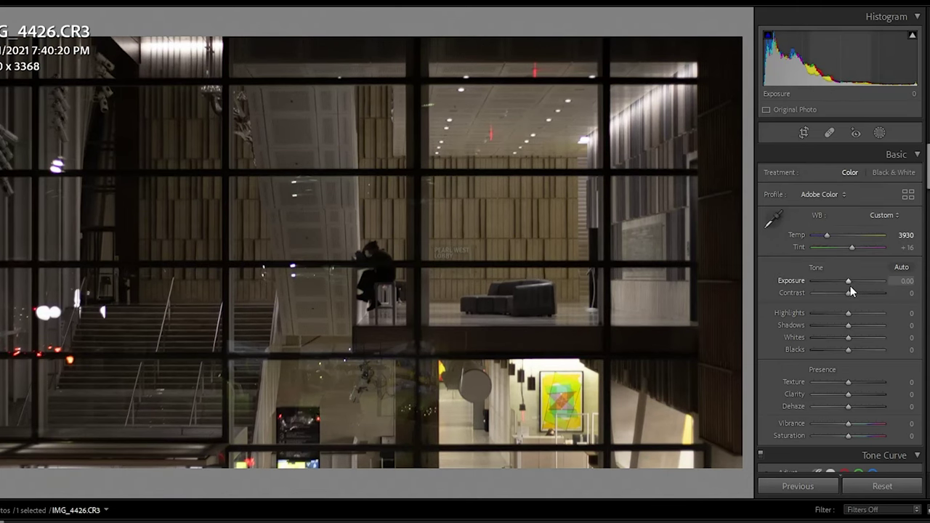
pyautogui.moveTo(850, 284)
pyautogui.mouseDown()
pyautogui.moveTo(869, 290)
pyautogui.moveTo(852, 292)
pyautogui.mouseUp()
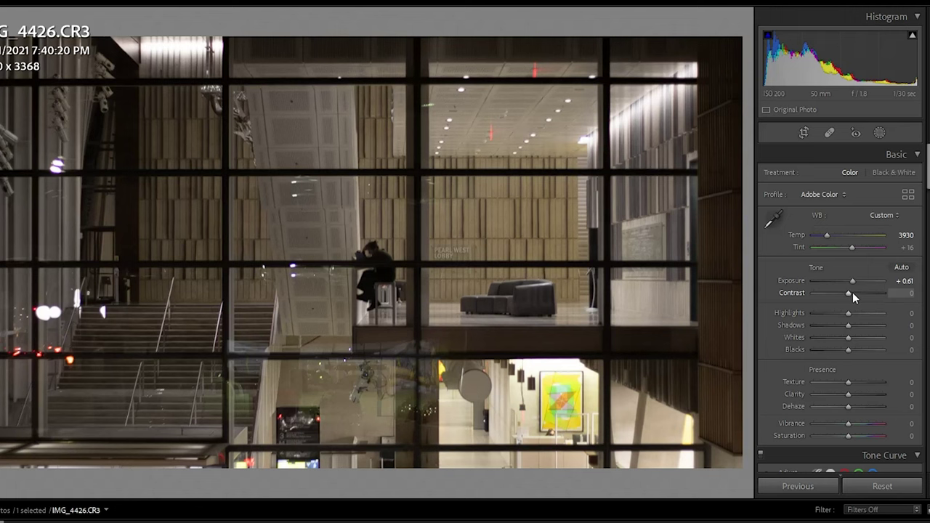
pyautogui.moveTo(848, 293)
pyautogui.mouseDown()
pyautogui.moveTo(829, 294)
pyautogui.moveTo(821, 314)
pyautogui.mouseUp()
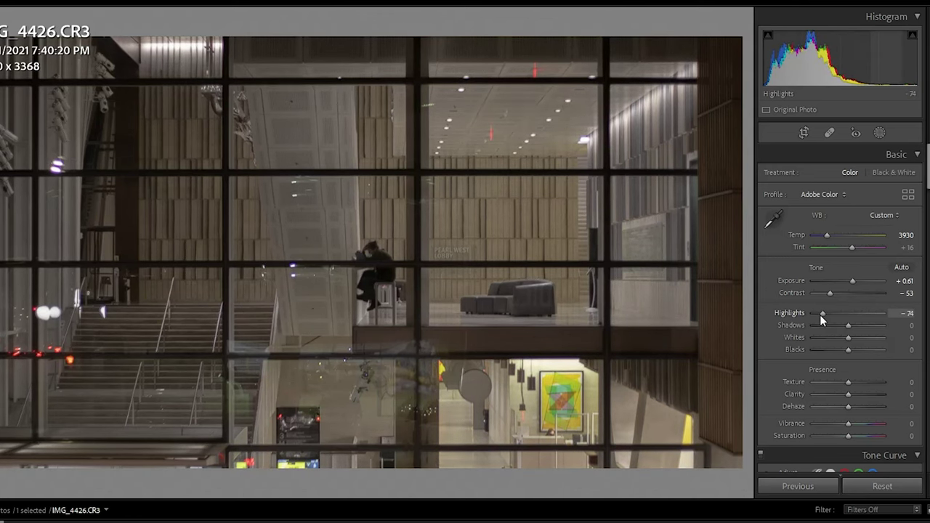
pyautogui.moveTo(818, 315); pyautogui.dragTo(816, 314)
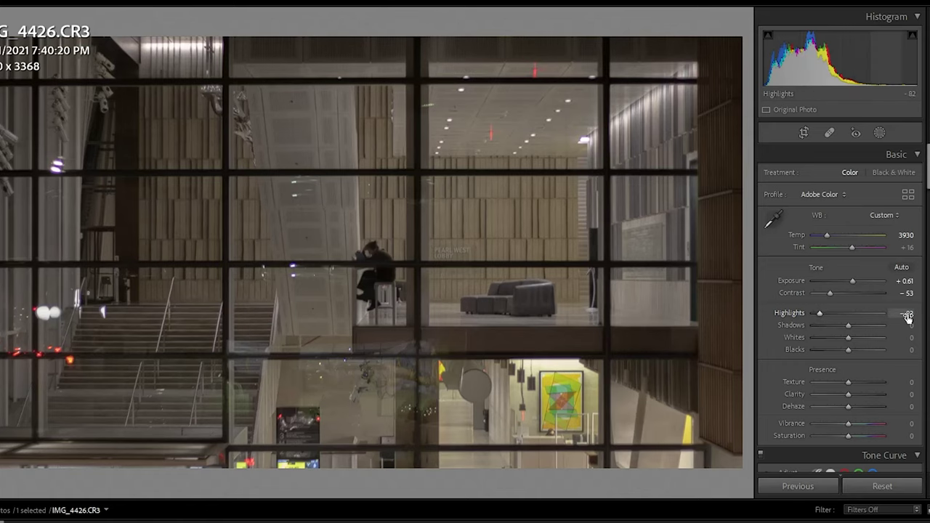
pyautogui.moveTo(848, 326); pyautogui.dragTo(860, 331)
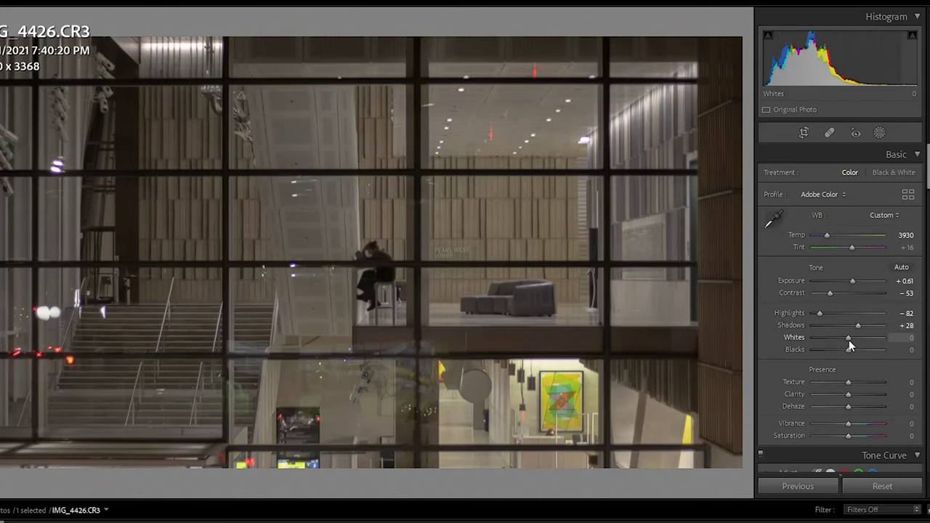
pyautogui.moveTo(849, 340); pyautogui.dragTo(855, 341)
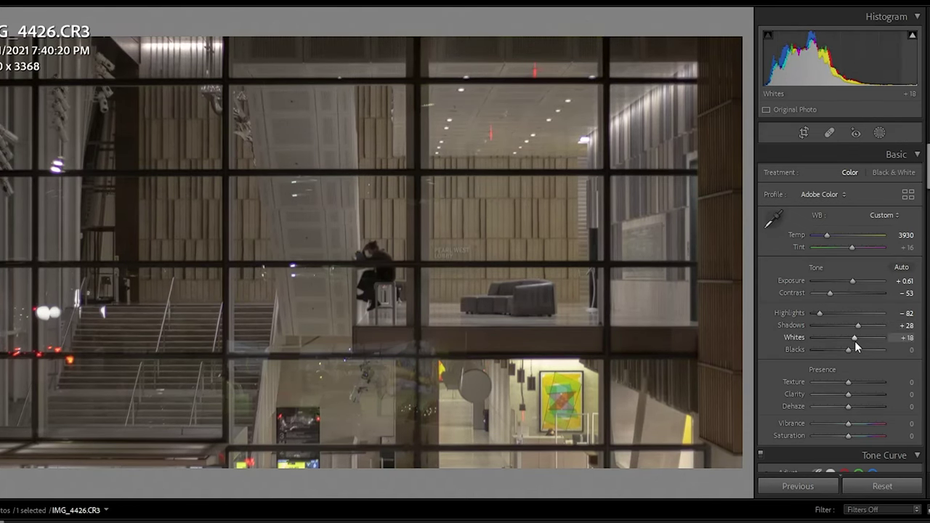
pyautogui.moveTo(850, 349); pyautogui.dragTo(848, 350)
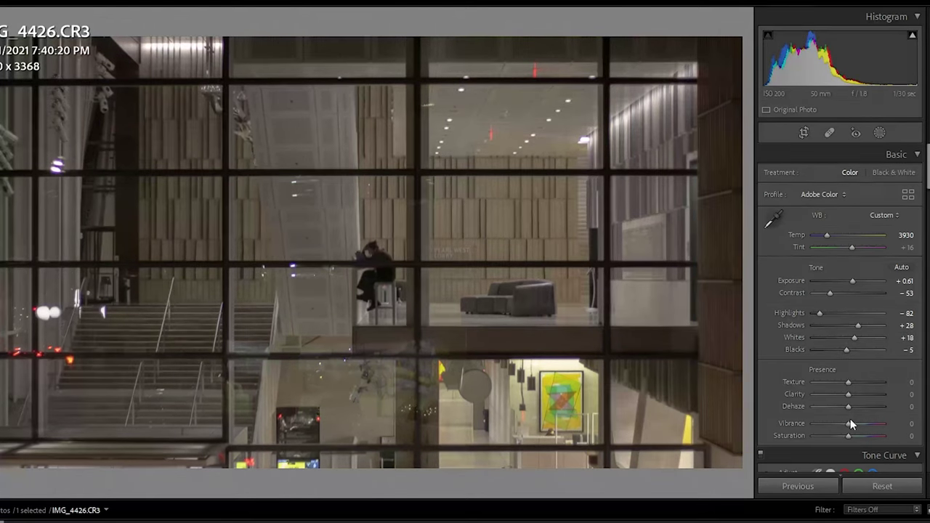
pyautogui.moveTo(849, 423); pyautogui.dragTo(854, 435)
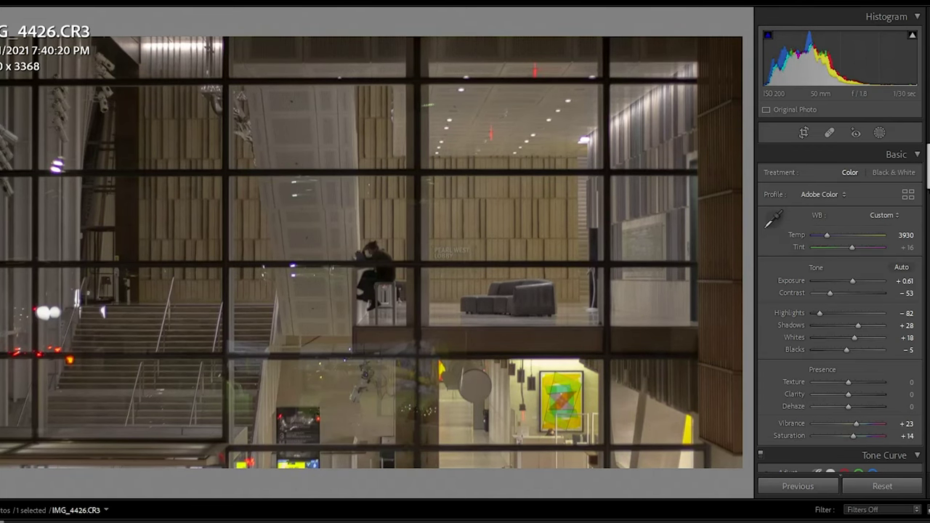
# Step: Add midtone, highlight and shadow curve points, then set the black endpoint to 30 and white endpoint to 231
pyautogui.scroll(-5, 839, 308)
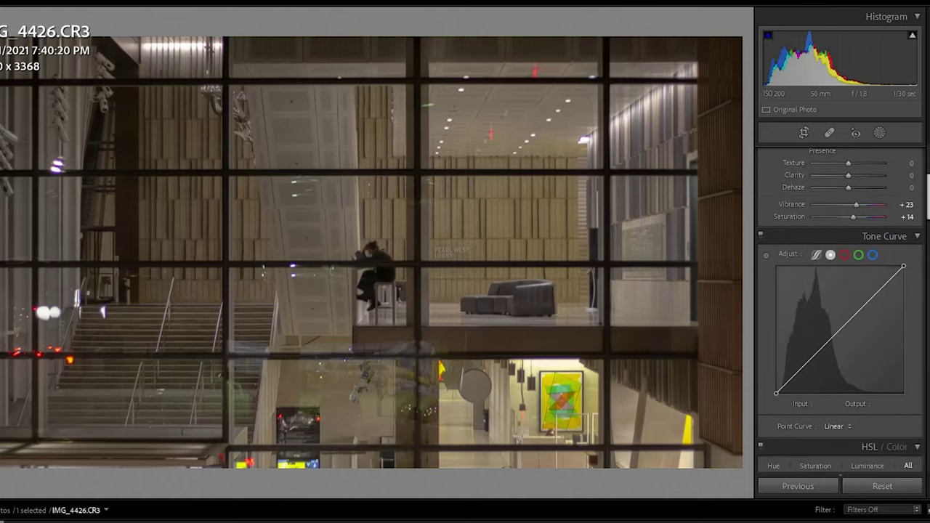
pyautogui.click(839, 331)
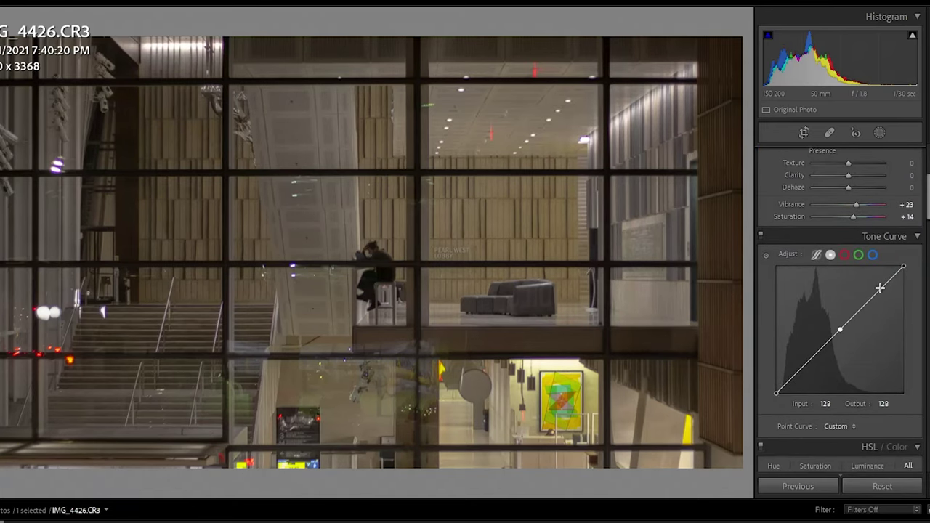
pyautogui.click(873, 299)
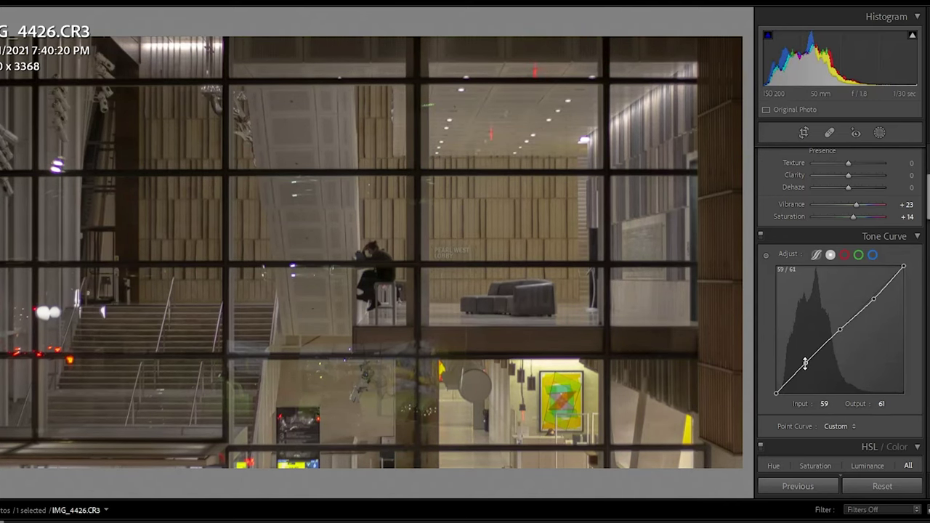
pyautogui.moveTo(805, 363); pyautogui.dragTo(810, 368)
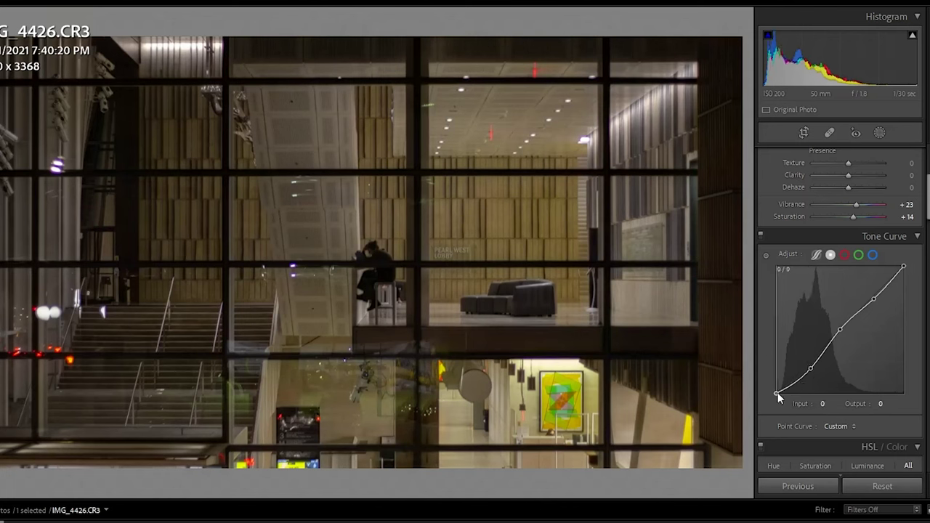
pyautogui.moveTo(777, 392); pyautogui.dragTo(776, 379)
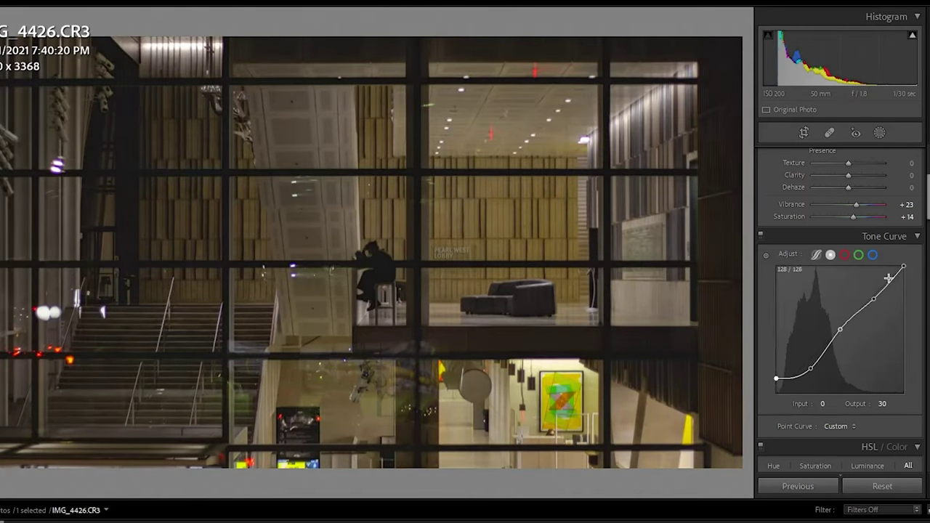
pyautogui.moveTo(902, 267)
pyautogui.moveTo(903, 266); pyautogui.dragTo(924, 281)
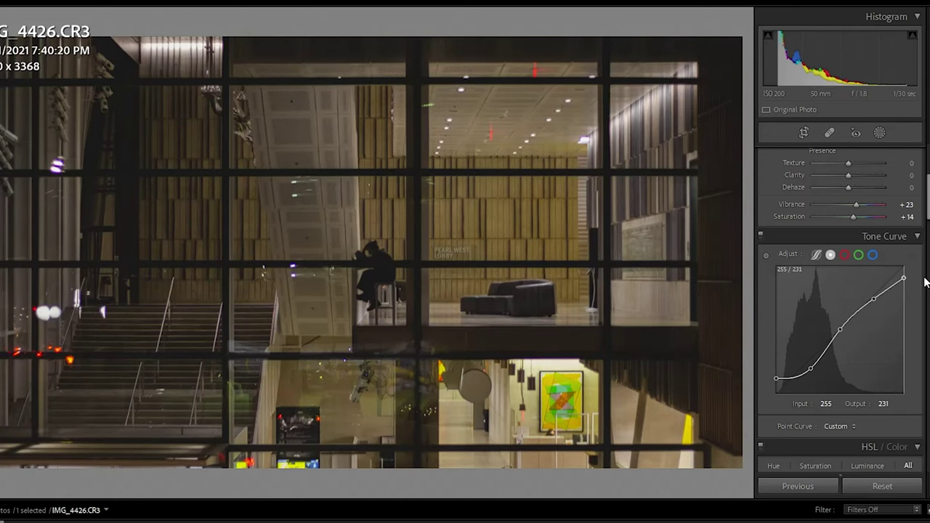
# Step: Set calibration Blue hue −70 and saturation −5, Green hue +11, Red saturation +61
pyautogui.scroll(-15, 840, 312)
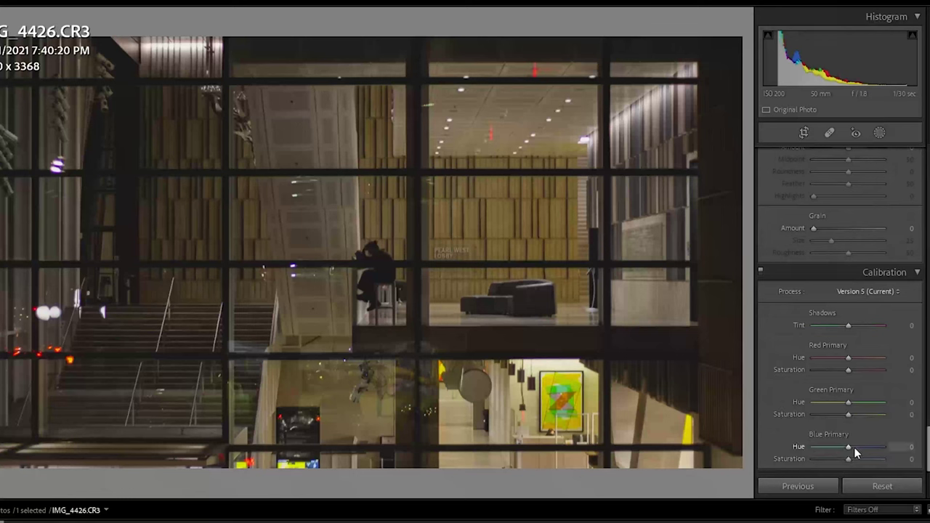
pyautogui.moveTo(849, 445)
pyautogui.mouseDown()
pyautogui.moveTo(804, 453)
pyautogui.moveTo(825, 447)
pyautogui.mouseUp()
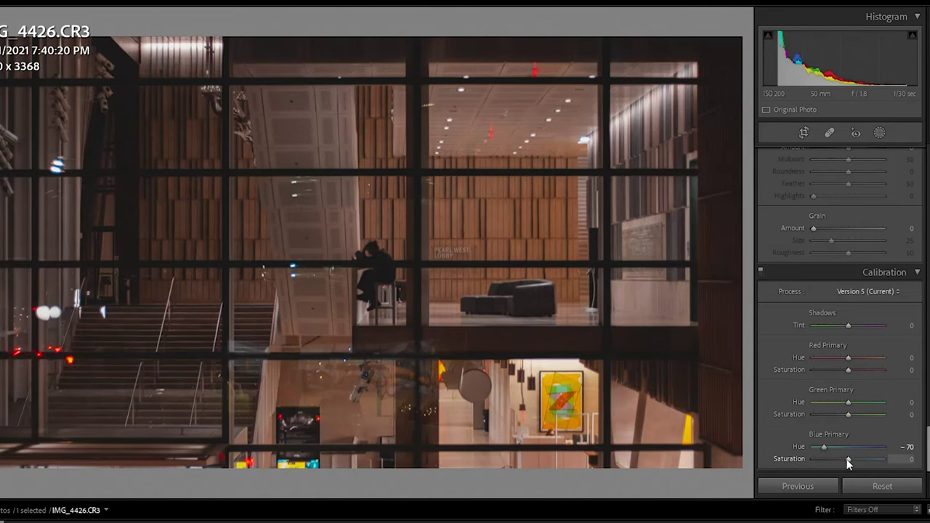
pyautogui.moveTo(847, 459); pyautogui.dragTo(847, 460)
pyautogui.moveTo(846, 403)
pyautogui.mouseDown()
pyautogui.moveTo(812, 414)
pyautogui.moveTo(843, 415)
pyautogui.mouseUp()
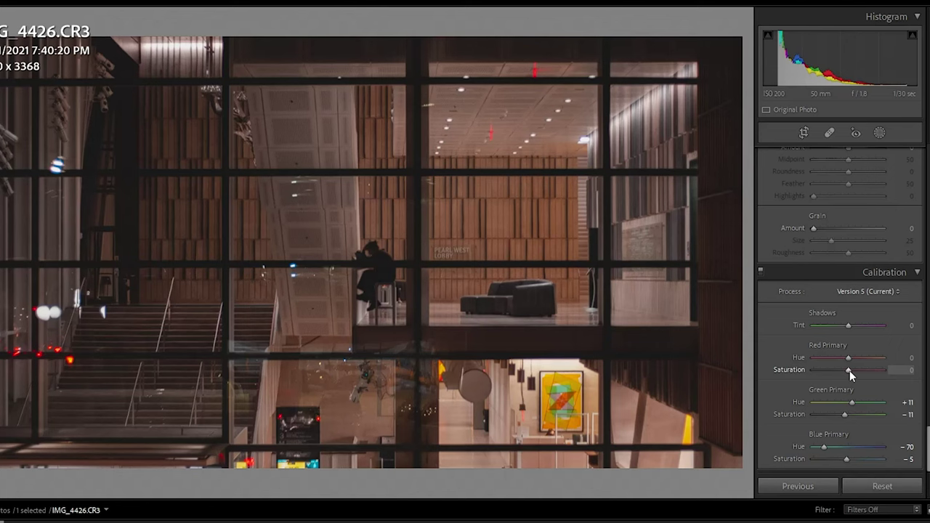
pyautogui.moveTo(849, 370)
pyautogui.mouseDown()
pyautogui.moveTo(885, 374)
pyautogui.moveTo(871, 378)
pyautogui.moveTo(838, 357)
pyautogui.mouseUp()
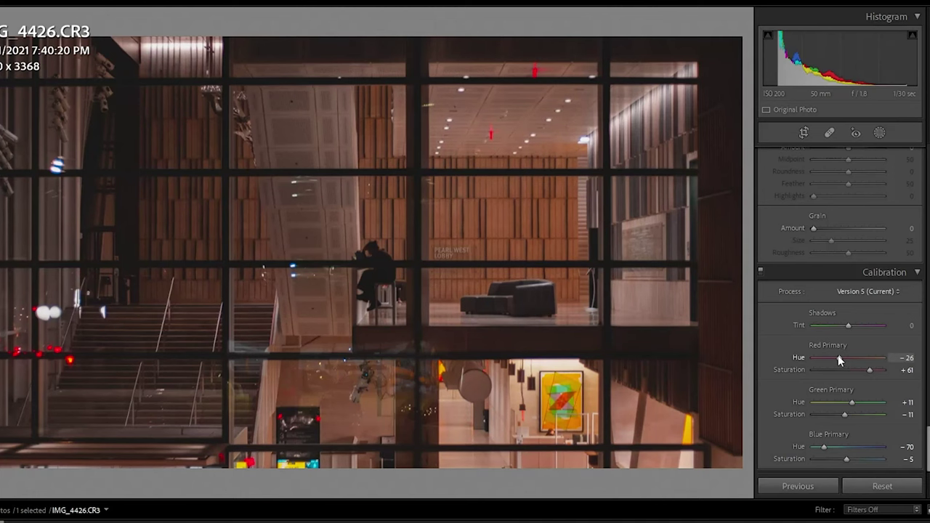
# Step: Set Post-Crop Vignetting Amount to −16
pyautogui.scroll(1, 815, 302)
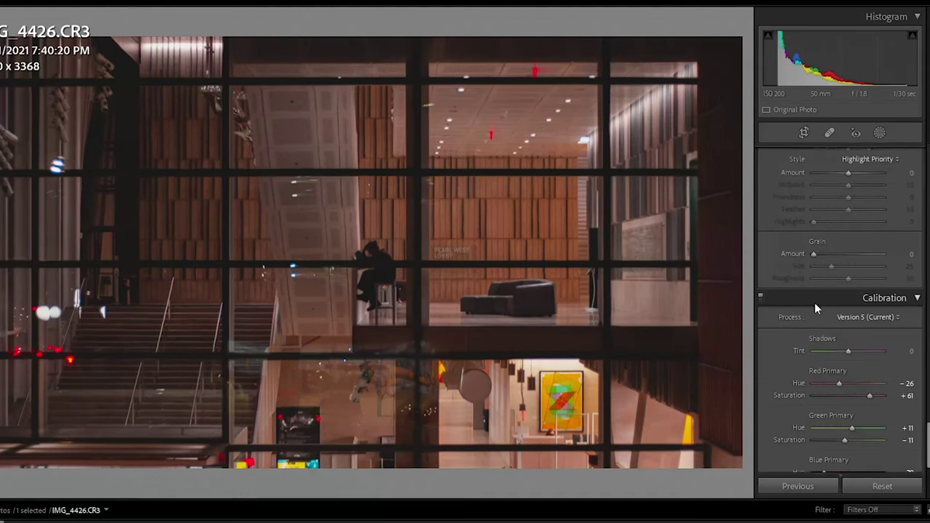
pyautogui.scroll(3, 815, 302)
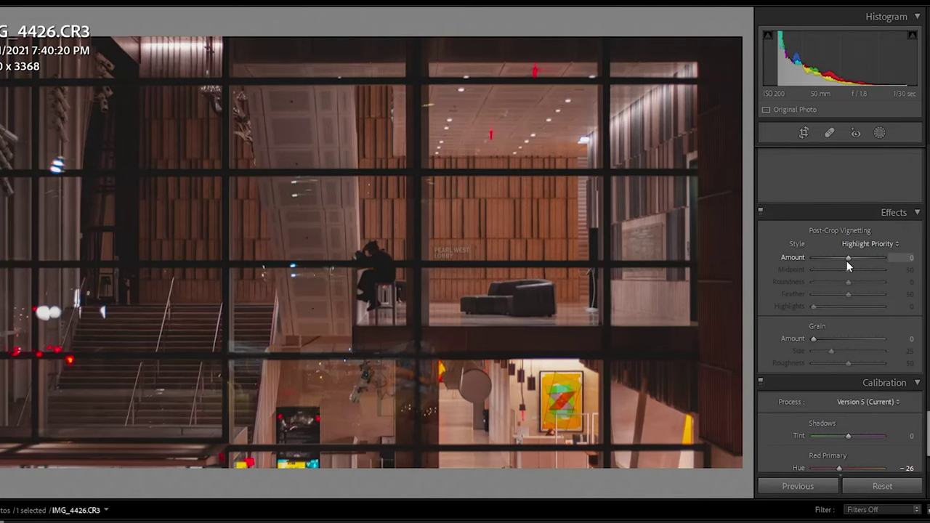
pyautogui.moveTo(846, 260); pyautogui.dragTo(841, 255)
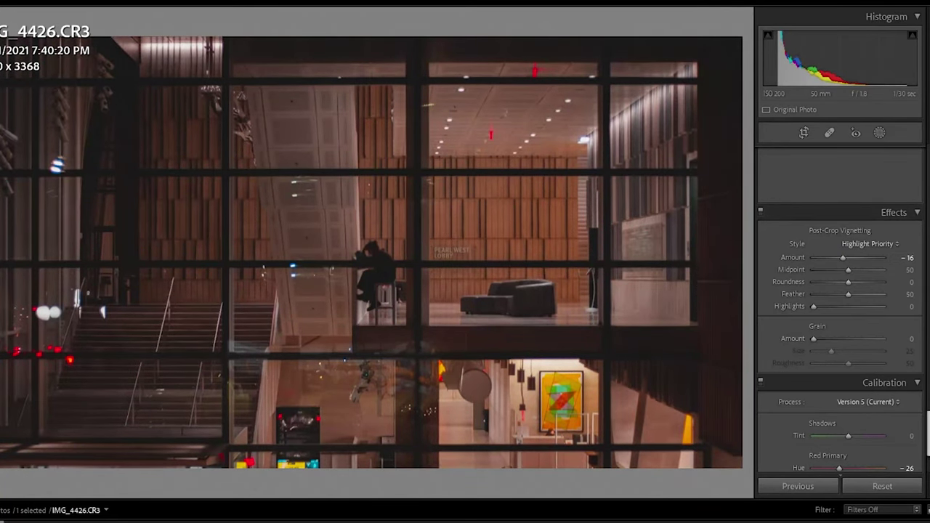
# Step: Set Luminance noise reduction to 18 and Sharpening Amount to 101
pyautogui.scroll(2, 841, 312)
pyautogui.scroll(5, 841, 312)
pyautogui.scroll(-1, 841, 313)
pyautogui.scroll(-1, 840, 312)
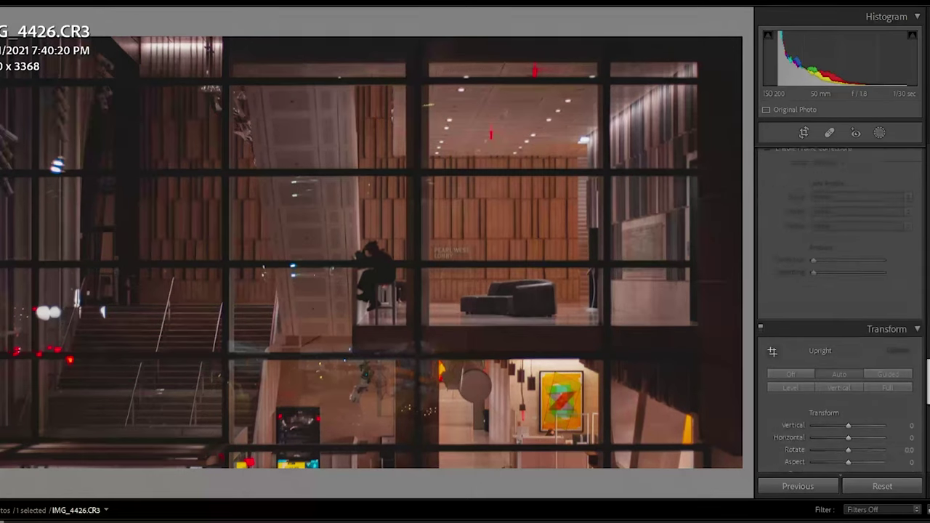
pyautogui.scroll(1, 840, 313)
pyautogui.scroll(3, 841, 312)
pyautogui.scroll(1, 840, 312)
pyautogui.scroll(1, 889, 359)
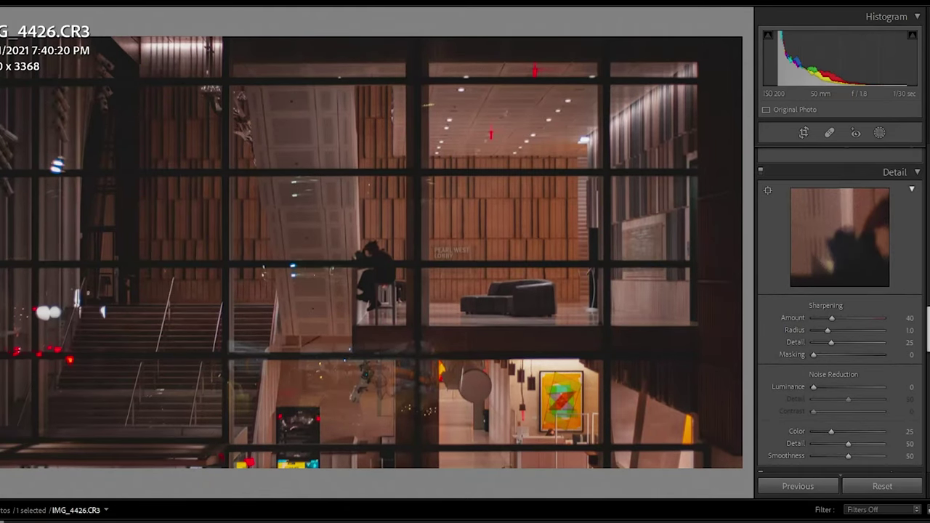
pyautogui.scroll(-1, 849, 409)
pyautogui.scroll(-3, 847, 411)
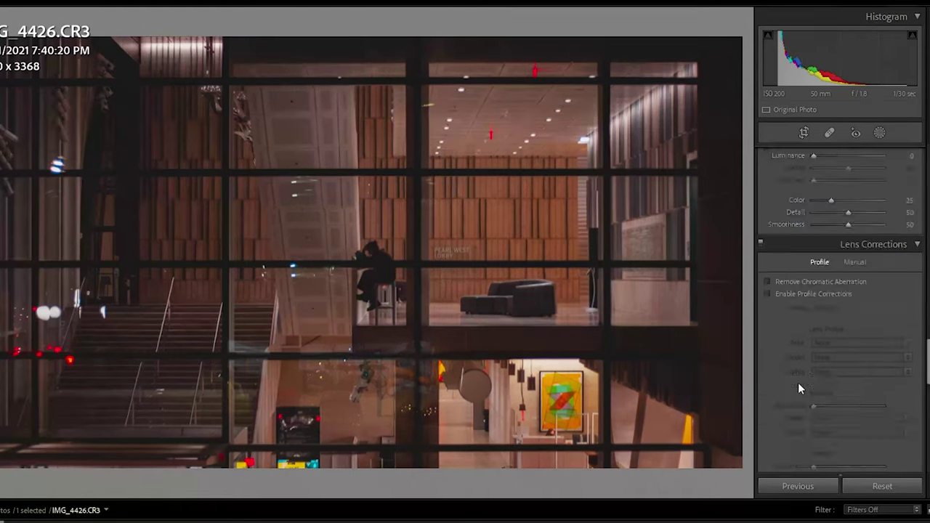
pyautogui.scroll(-2, 797, 382)
pyautogui.scroll(4, 797, 382)
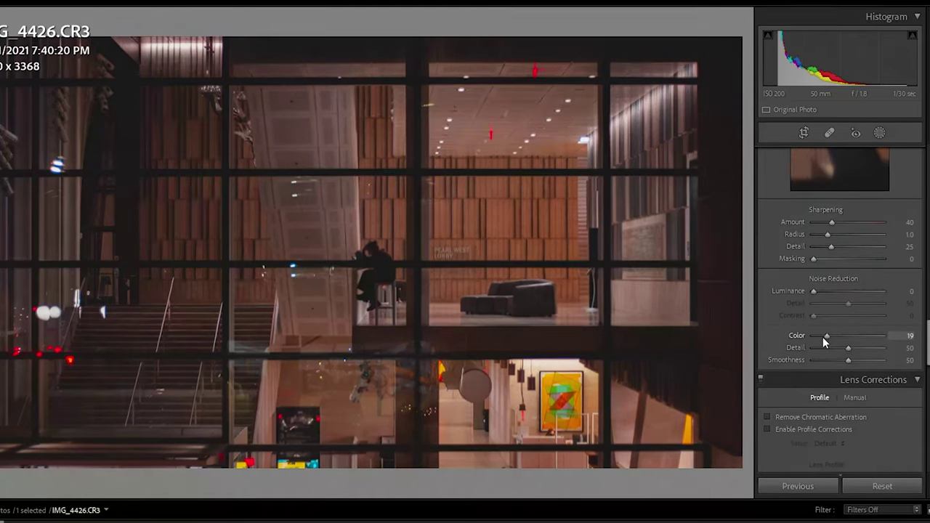
pyautogui.moveTo(814, 290); pyautogui.dragTo(828, 292)
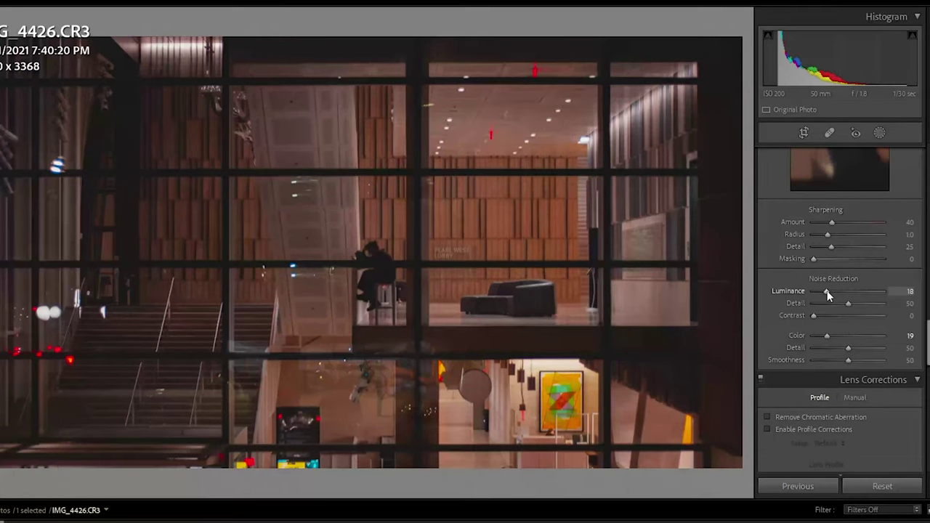
pyautogui.moveTo(833, 222); pyautogui.dragTo(861, 225)
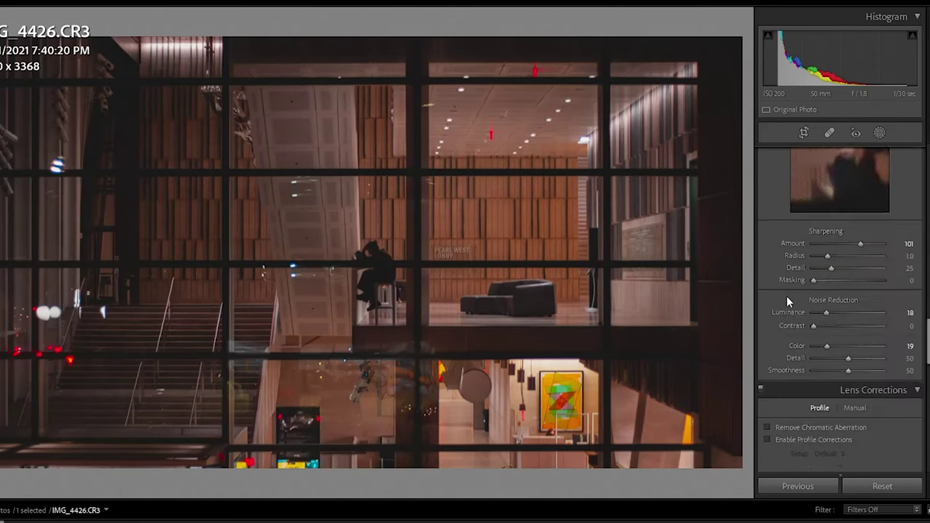
pyautogui.click(844, 186)
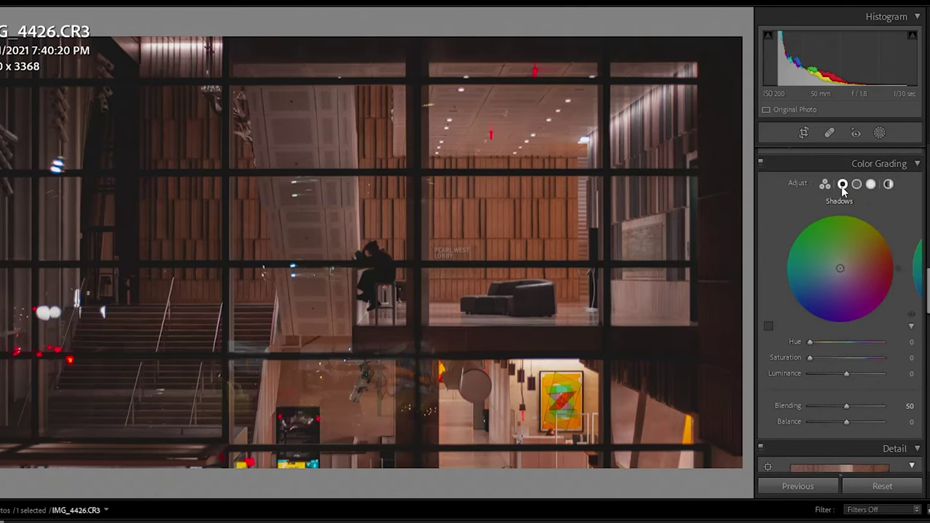
# Step: Grade Shadows hue 177/sat 16, Midtones 184/48, and Highlights orange 17/37
pyautogui.moveTo(840, 269); pyautogui.dragTo(784, 271)
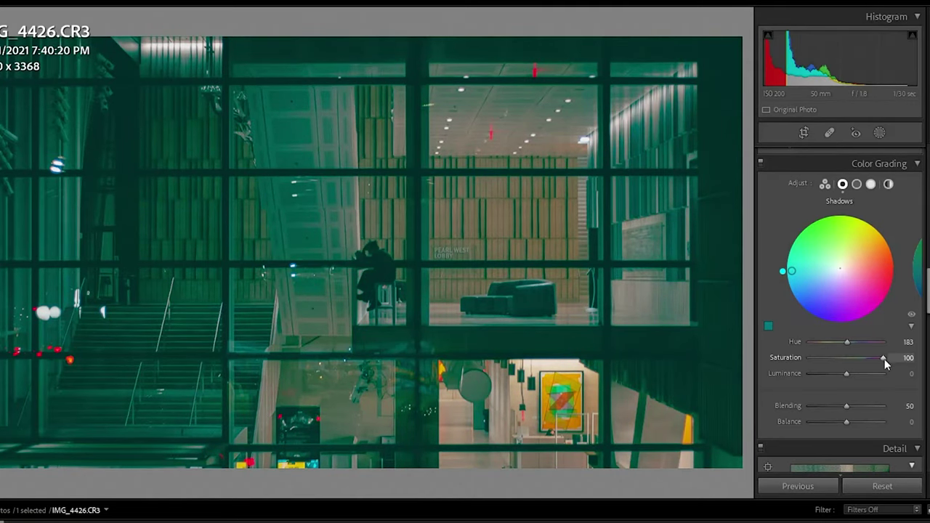
pyautogui.moveTo(850, 343)
pyautogui.mouseDown()
pyautogui.moveTo(774, 376)
pyautogui.moveTo(820, 357)
pyautogui.mouseUp()
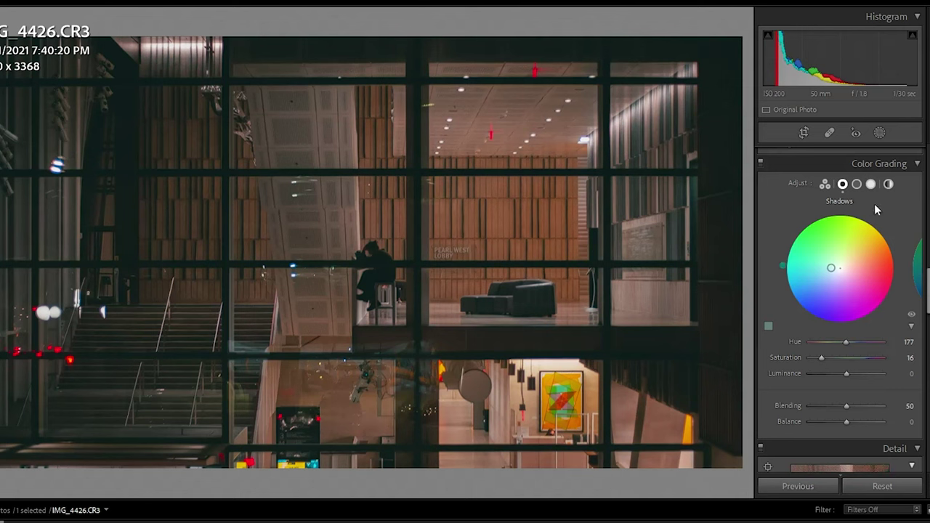
pyautogui.click(857, 186)
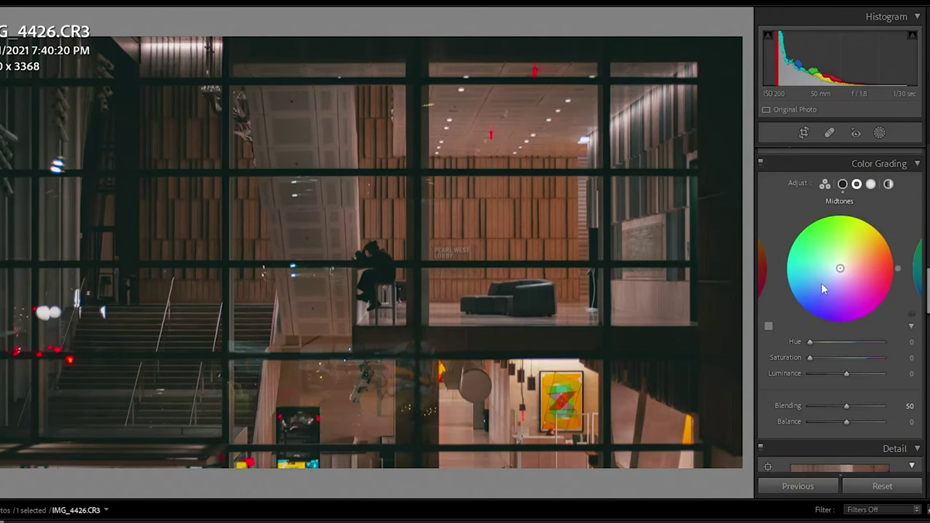
pyautogui.moveTo(839, 268); pyautogui.dragTo(782, 272)
pyautogui.moveTo(883, 358)
pyautogui.mouseDown()
pyautogui.moveTo(831, 363)
pyautogui.moveTo(846, 362)
pyautogui.mouseUp()
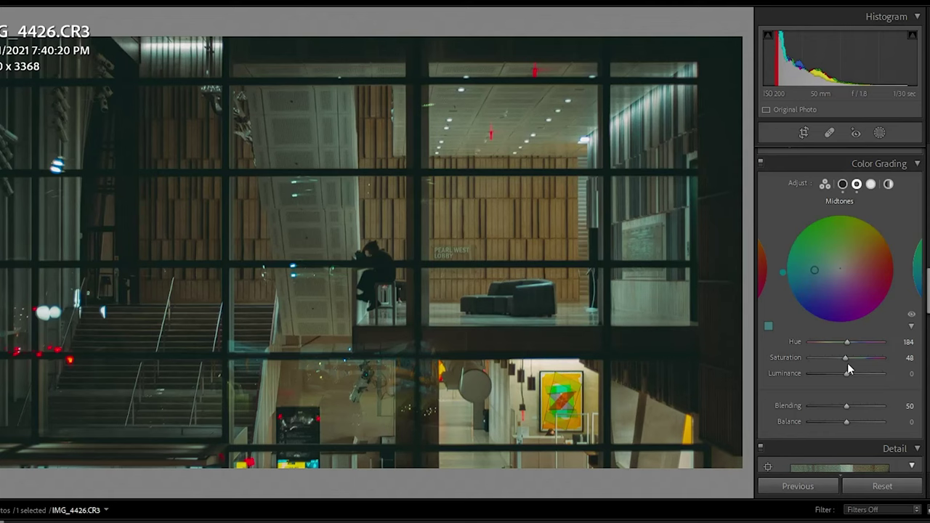
pyautogui.click(871, 184)
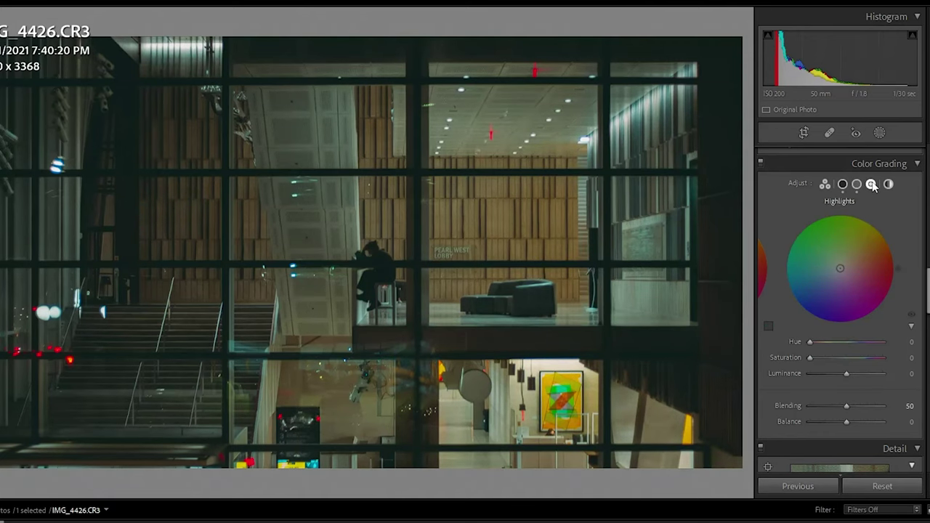
pyautogui.moveTo(840, 268); pyautogui.dragTo(887, 253)
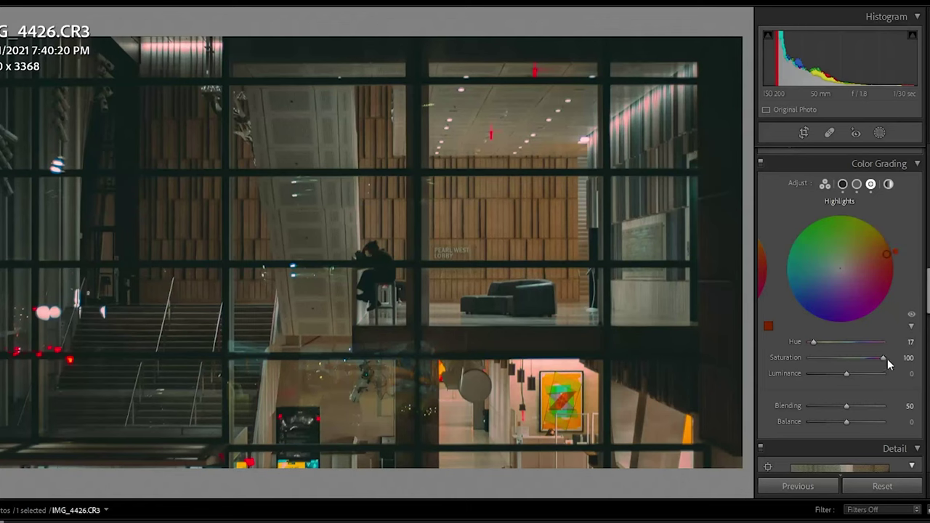
pyautogui.moveTo(883, 358)
pyautogui.mouseDown()
pyautogui.moveTo(827, 358)
pyautogui.moveTo(835, 358)
pyautogui.mouseUp()
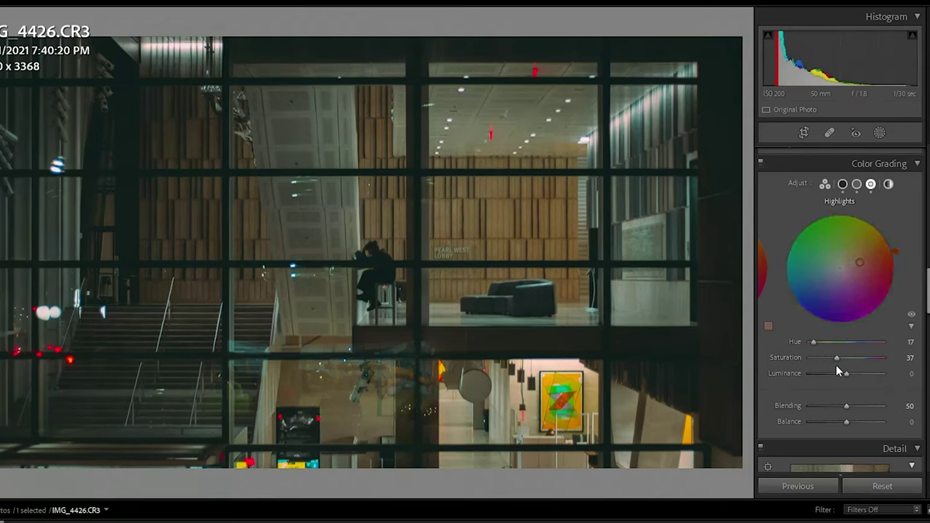
# Step: Set HSL hues: Orange −30, Yellow +32, Green +18, Aqua −58, Blue −23
pyautogui.scroll(5, 853, 320)
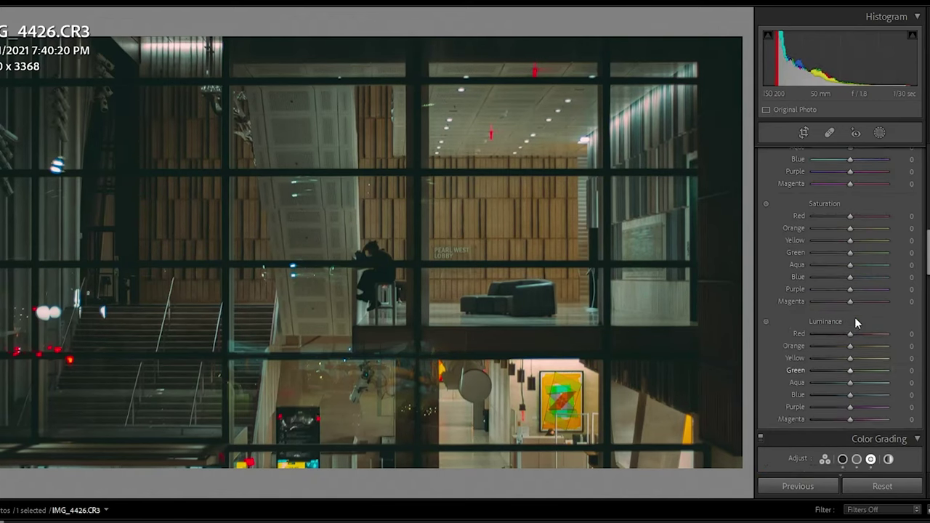
pyautogui.scroll(3, 853, 320)
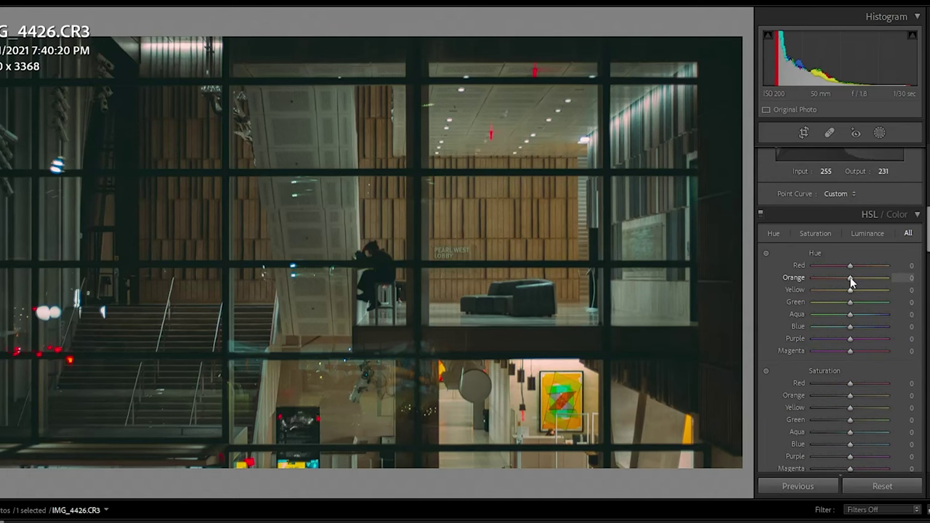
pyautogui.moveTo(847, 283)
pyautogui.mouseDown()
pyautogui.moveTo(836, 286)
pyautogui.moveTo(865, 287)
pyautogui.mouseUp()
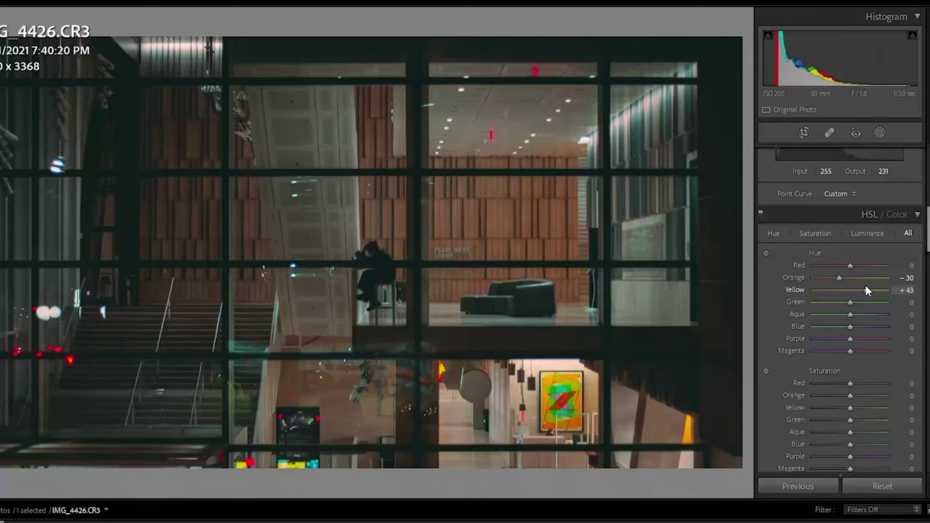
pyautogui.moveTo(864, 290); pyautogui.dragTo(808, 303)
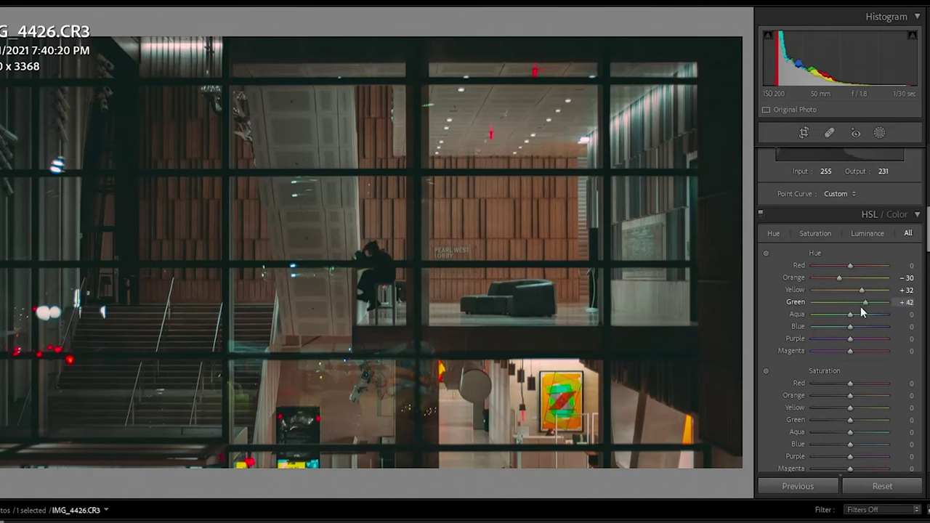
pyautogui.click(859, 302)
pyautogui.moveTo(857, 306); pyautogui.dragTo(886, 314)
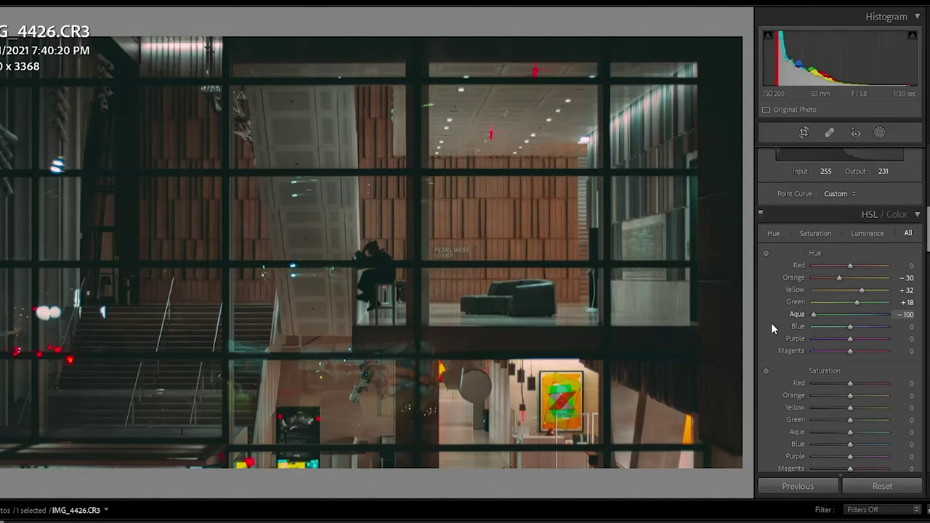
pyautogui.moveTo(823, 315); pyautogui.dragTo(886, 326)
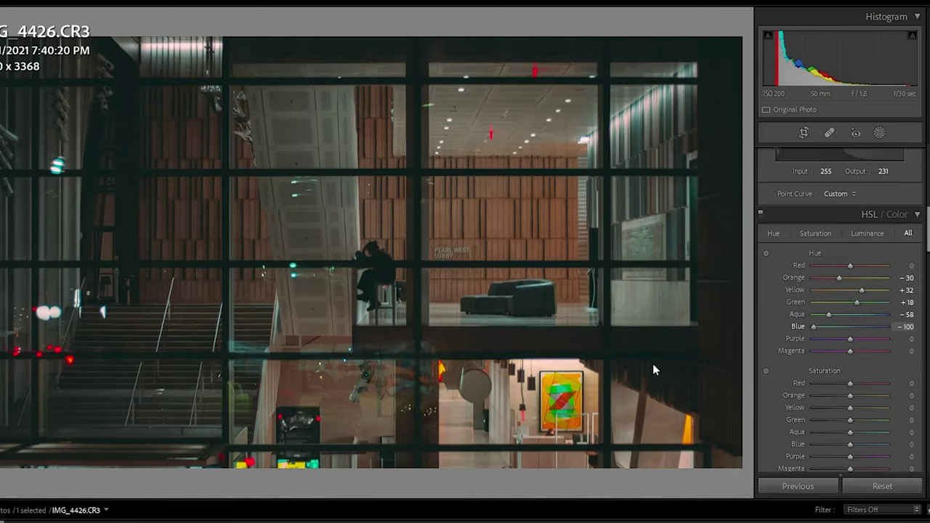
pyautogui.moveTo(820, 327); pyautogui.dragTo(841, 328)
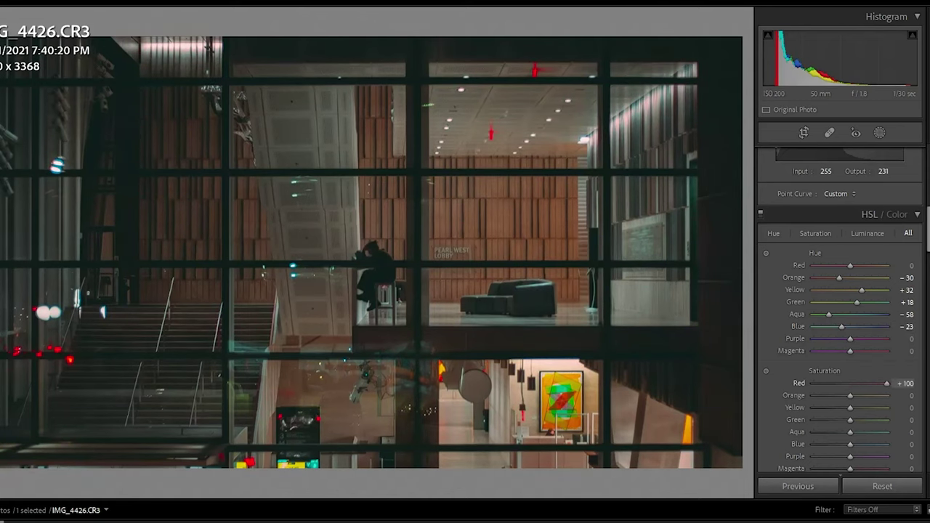
# Step: Set HSL saturation Red +55, Green −52, and luminance Orange +8, Yellow −28
pyautogui.moveTo(849, 383)
pyautogui.mouseDown()
pyautogui.moveTo(869, 383)
pyautogui.moveTo(859, 402)
pyautogui.moveTo(807, 408)
pyautogui.moveTo(834, 415)
pyautogui.mouseUp()
pyautogui.moveTo(851, 425)
pyautogui.mouseDown()
pyautogui.moveTo(651, 441)
pyautogui.moveTo(817, 462)
pyautogui.moveTo(844, 433)
pyautogui.moveTo(792, 438)
pyautogui.moveTo(833, 457)
pyautogui.mouseUp()
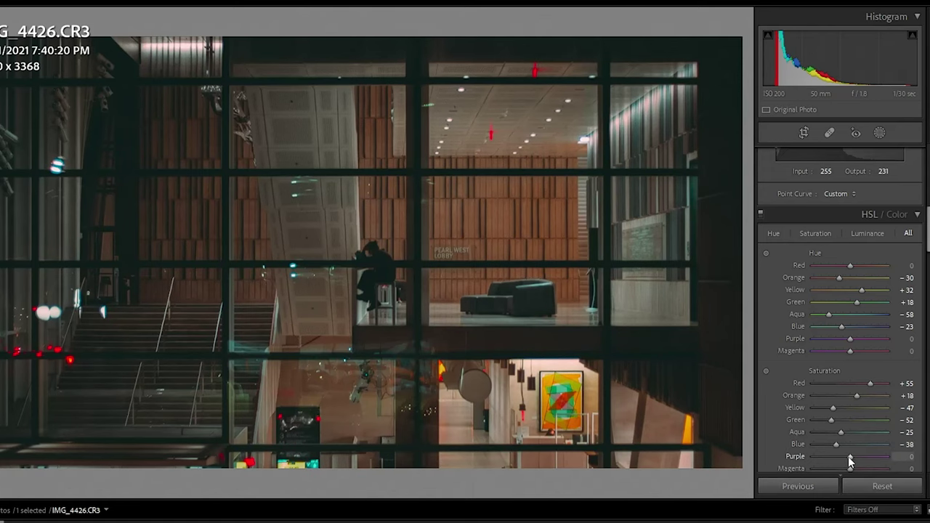
pyautogui.scroll(-3, 773, 425)
pyautogui.scroll(-2, 774, 423)
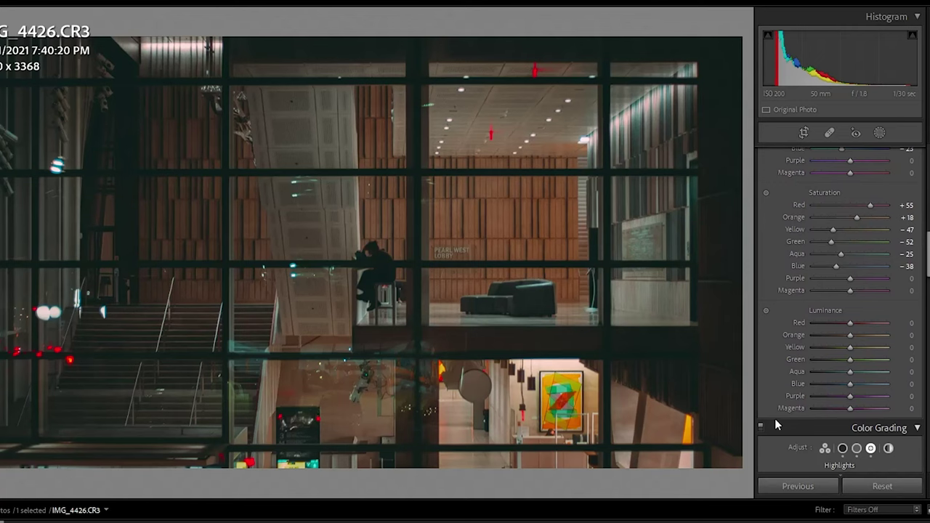
pyautogui.moveTo(849, 335); pyautogui.dragTo(853, 335)
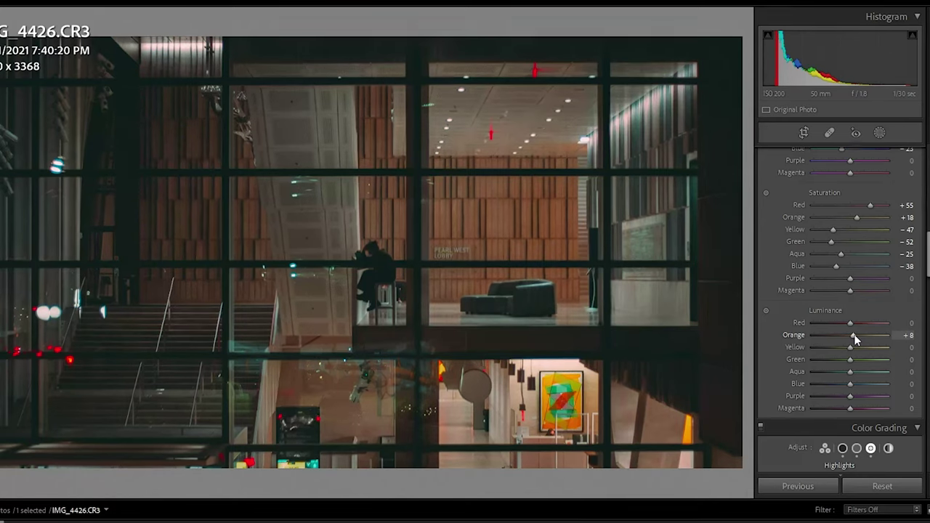
pyautogui.moveTo(850, 347)
pyautogui.mouseDown()
pyautogui.moveTo(837, 361)
pyautogui.moveTo(859, 384)
pyautogui.mouseUp()
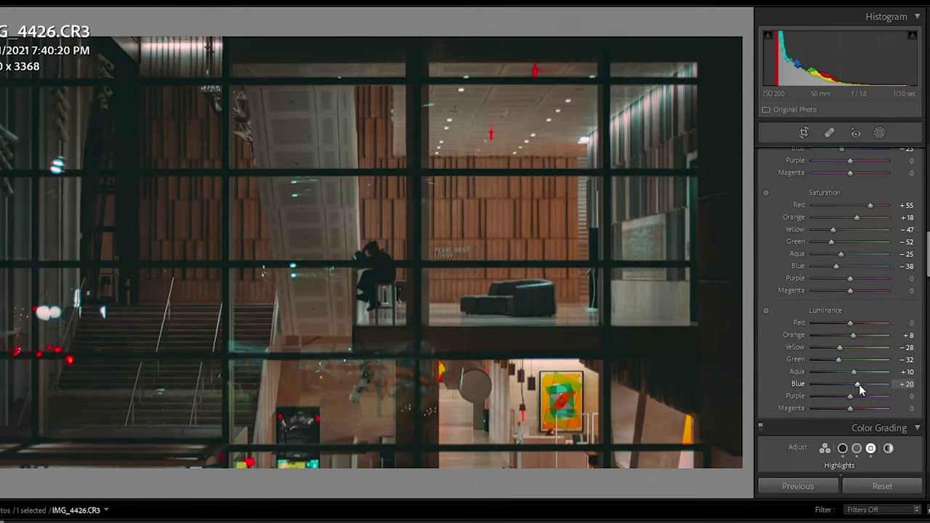
# Step: Add a linear gradient from the right edge with Exposure −1.98 and Blacks −19
pyautogui.scroll(10, 774, 300)
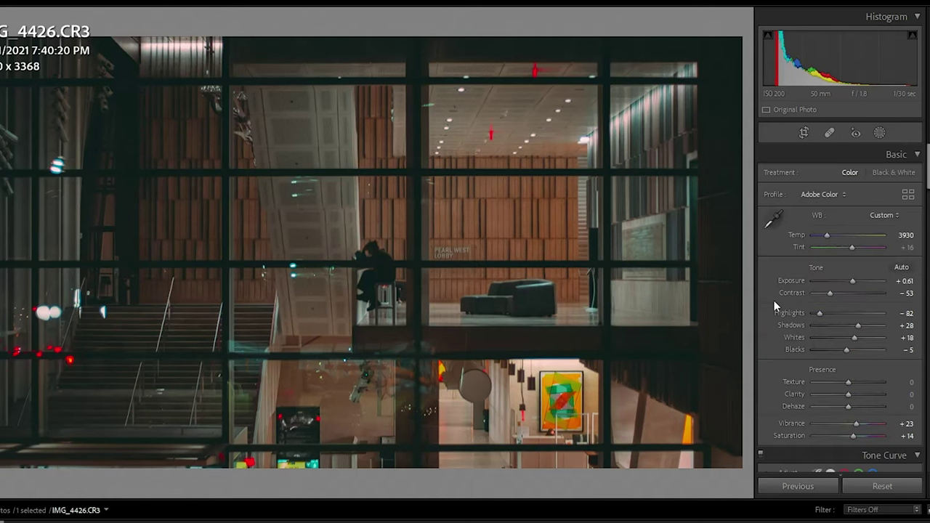
pyautogui.click(880, 133)
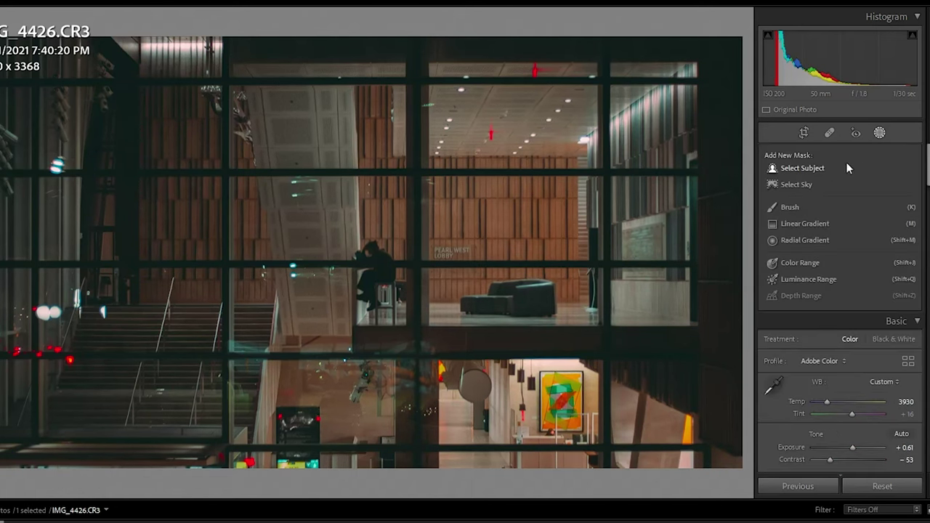
pyautogui.click(804, 224)
pyautogui.moveTo(741, 235); pyautogui.dragTo(688, 235)
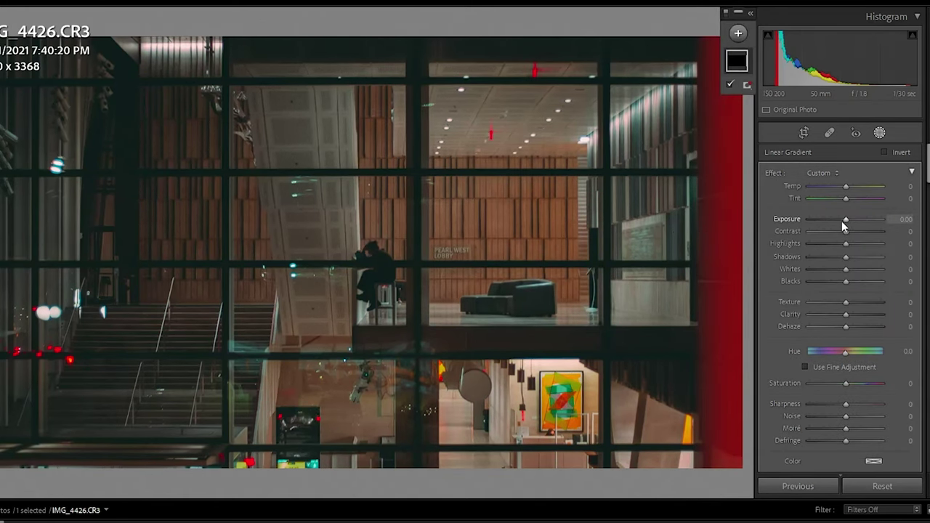
pyautogui.moveTo(842, 221); pyautogui.dragTo(825, 232)
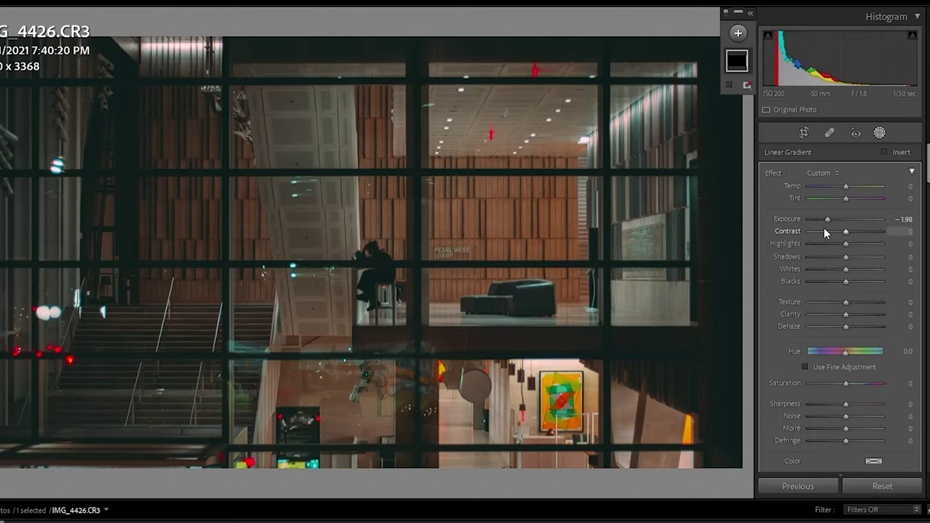
pyautogui.moveTo(845, 281); pyautogui.dragTo(840, 286)
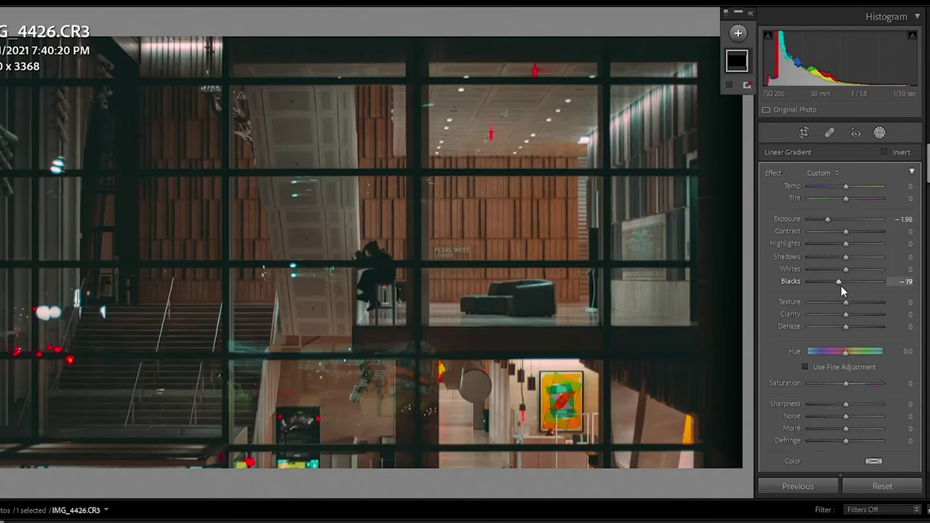
# Step: Add a bottom-edge linear gradient: Exposure −4, Contrast 100, Highlights −100, Shadows −100, Blacks −45
pyautogui.click(878, 132)
pyautogui.click(879, 132)
pyautogui.click(738, 33)
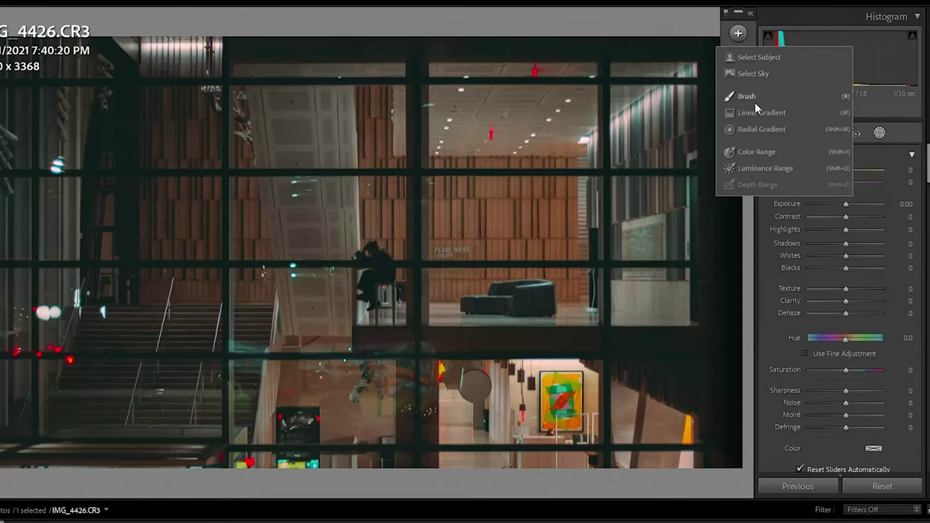
pyautogui.click(752, 112)
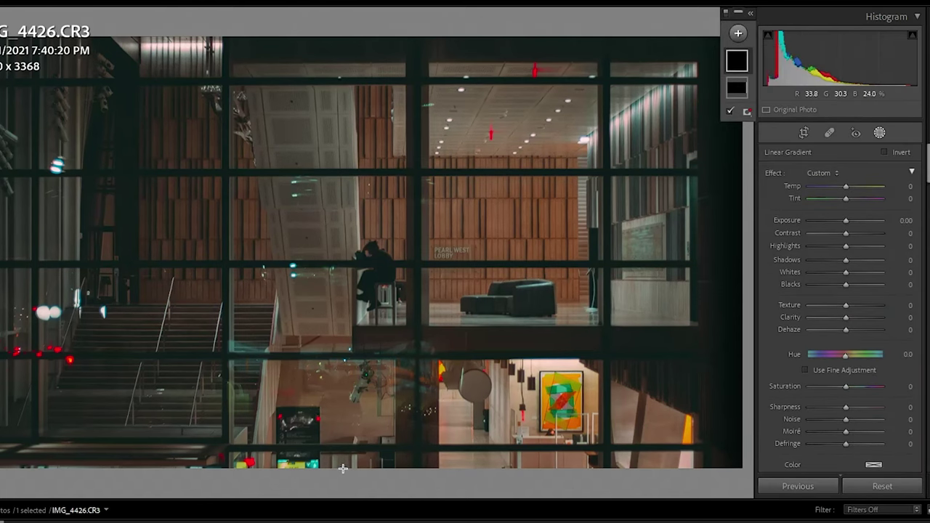
pyautogui.moveTo(338, 477); pyautogui.dragTo(337, 399)
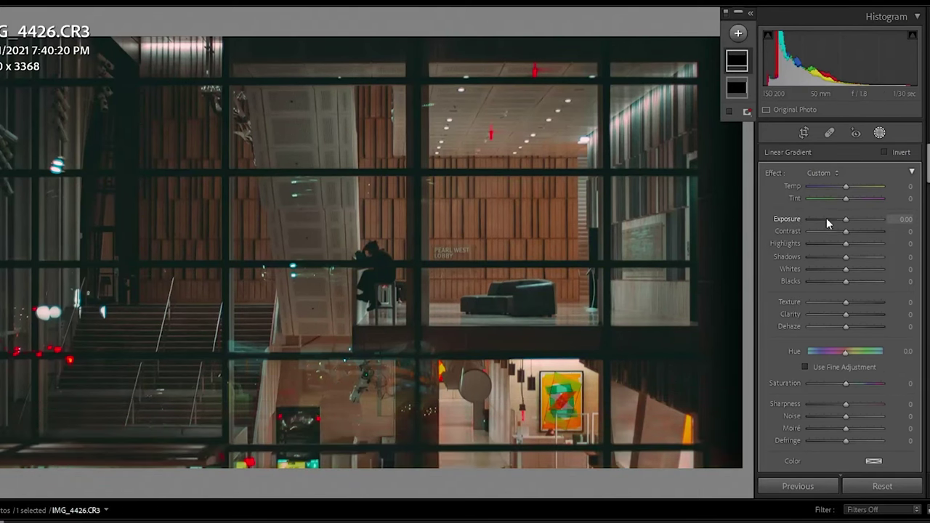
pyautogui.moveTo(845, 218); pyautogui.dragTo(803, 219)
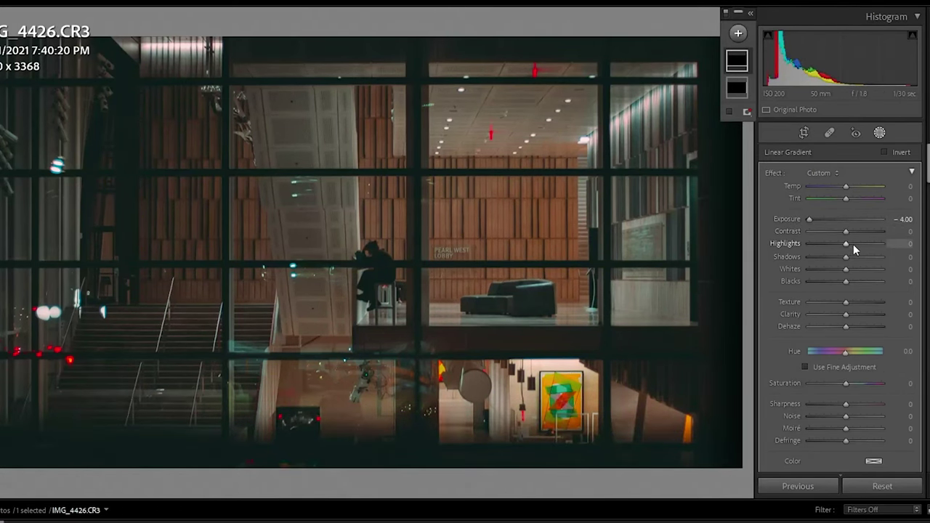
pyautogui.moveTo(845, 231); pyautogui.dragTo(883, 231)
pyautogui.moveTo(846, 242); pyautogui.dragTo(806, 242)
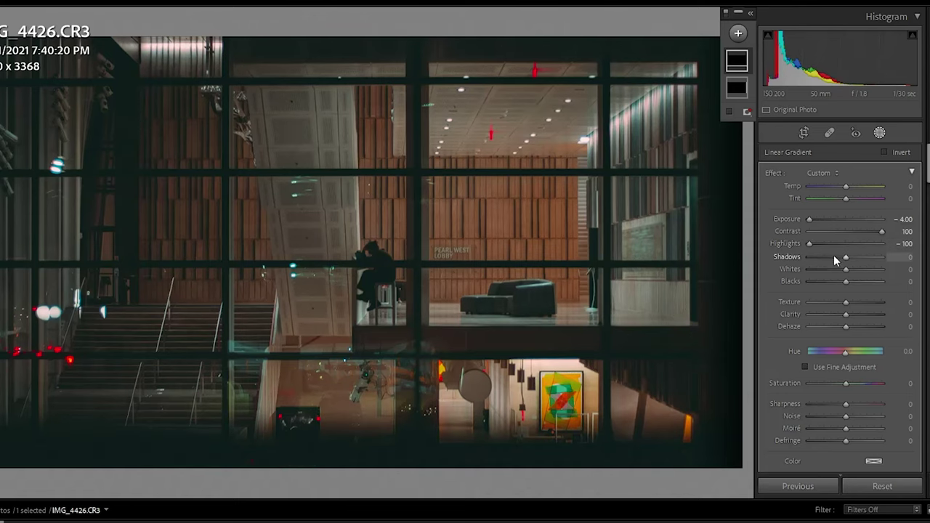
pyautogui.moveTo(833, 259); pyautogui.dragTo(694, 273)
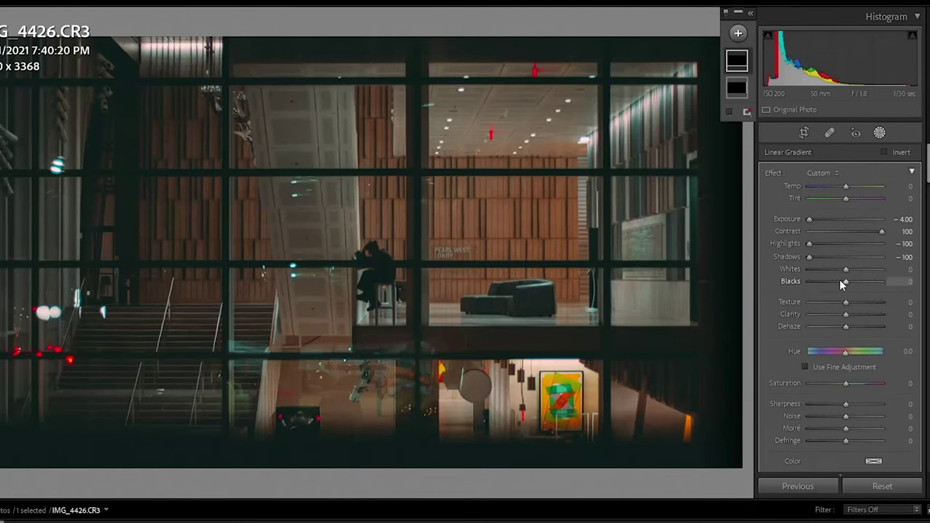
pyautogui.moveTo(840, 281); pyautogui.dragTo(826, 286)
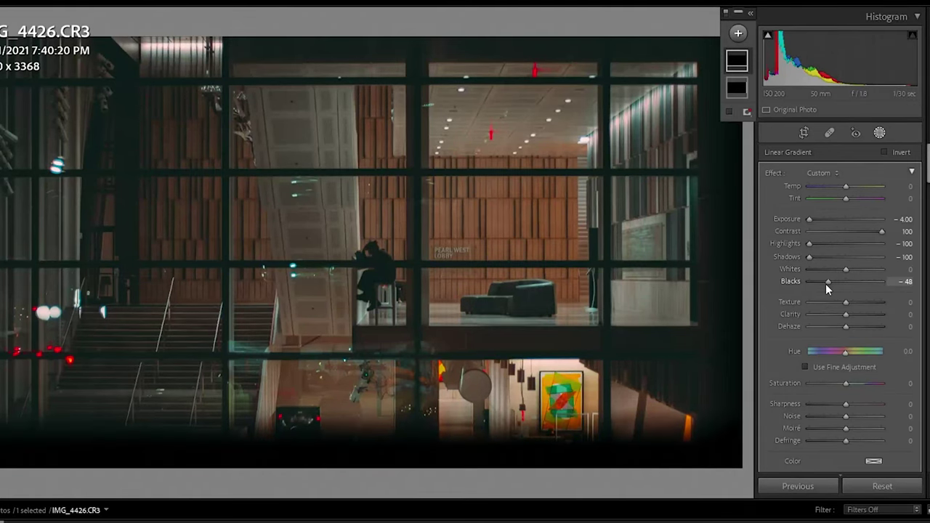
# Step: Add a top-edge linear gradient with Exposure −4.00 and Blacks −100
pyautogui.click(737, 32)
pyautogui.click(753, 112)
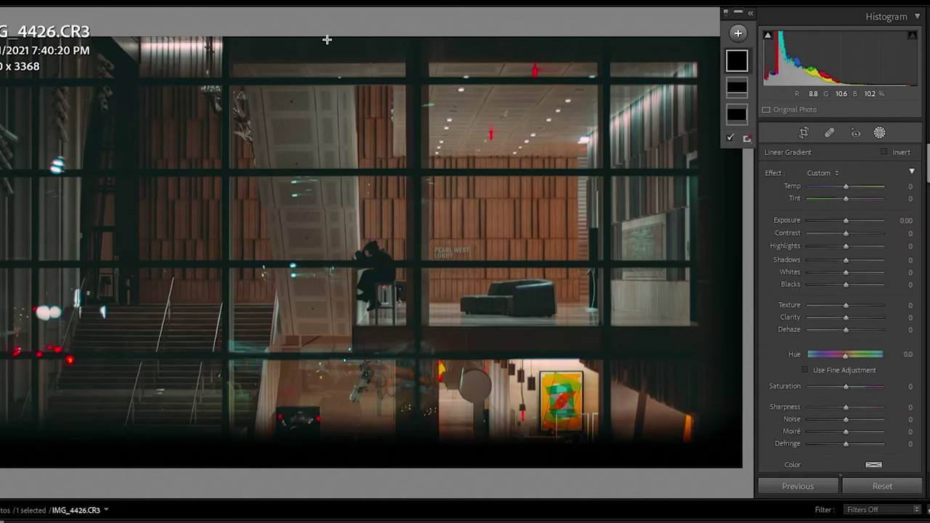
pyautogui.moveTo(326, 29)
pyautogui.mouseDown()
pyautogui.moveTo(335, 73)
pyautogui.moveTo(326, 116)
pyautogui.mouseUp()
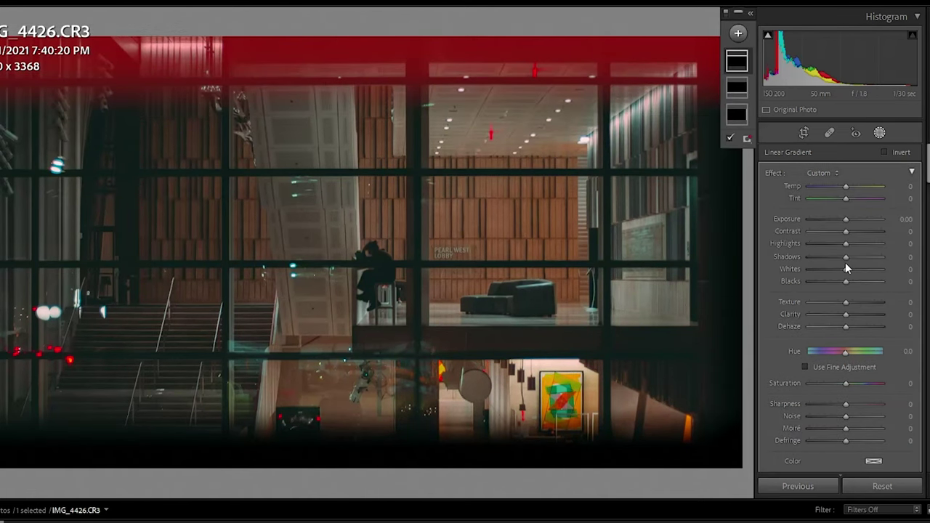
pyautogui.moveTo(845, 218); pyautogui.dragTo(723, 245)
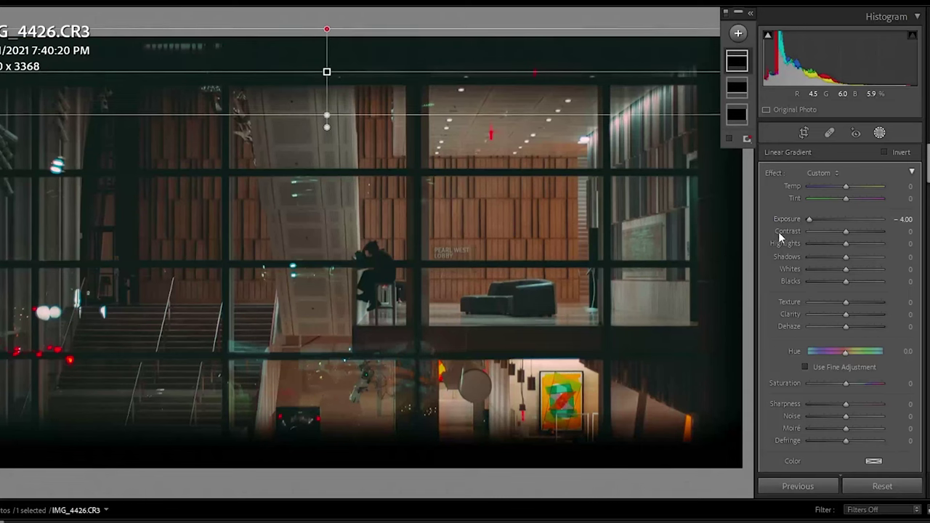
pyautogui.moveTo(845, 282); pyautogui.dragTo(747, 294)
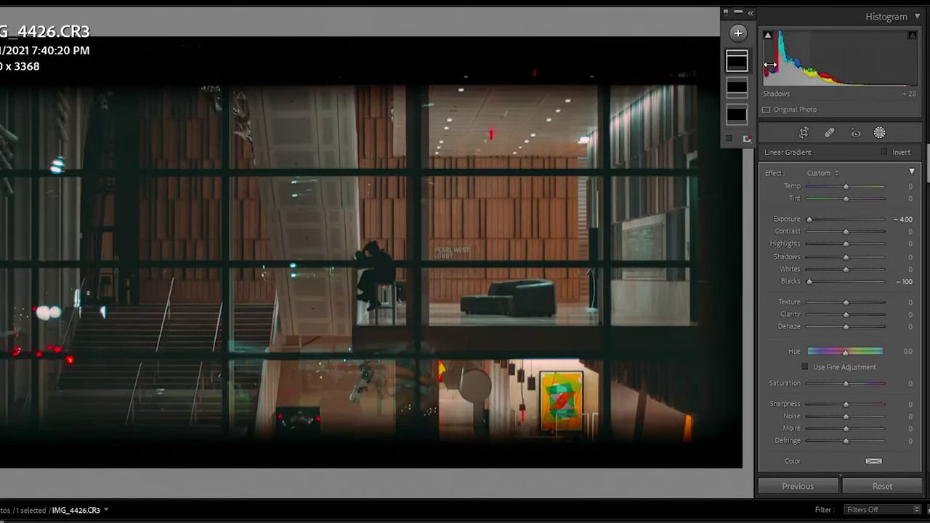
# Step: Exit Masking and set Basic panel Presence to Texture +40 and Clarity +21
pyautogui.click(880, 133)
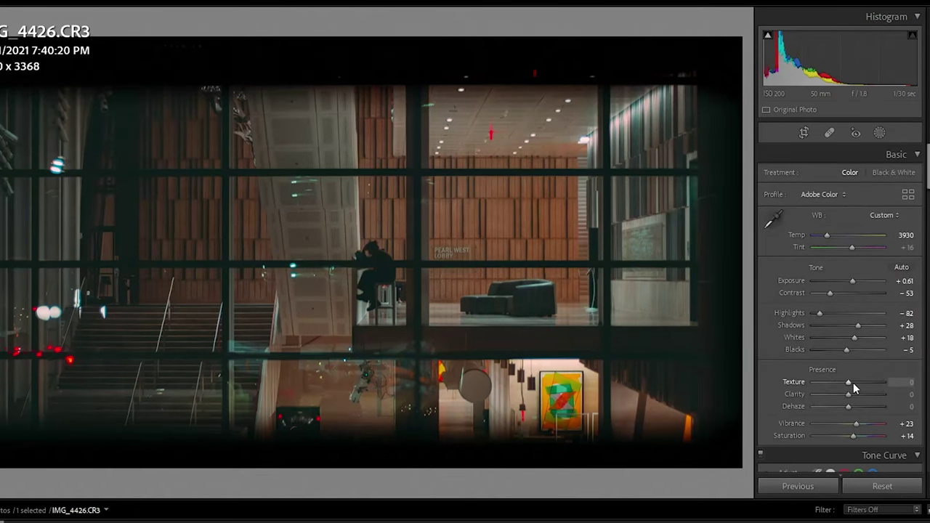
pyautogui.moveTo(853, 383)
pyautogui.mouseDown()
pyautogui.moveTo(880, 383)
pyautogui.moveTo(766, 384)
pyautogui.moveTo(686, 370)
pyautogui.moveTo(857, 376)
pyautogui.moveTo(848, 386)
pyautogui.moveTo(896, 390)
pyautogui.mouseUp()
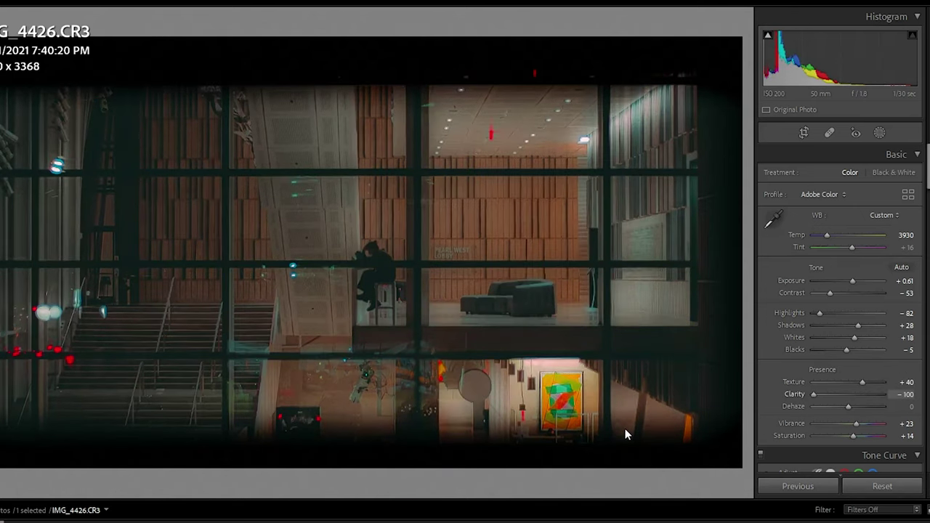
pyautogui.moveTo(922, 439)
pyautogui.mouseDown()
pyautogui.moveTo(842, 412)
pyautogui.moveTo(851, 407)
pyautogui.mouseUp()
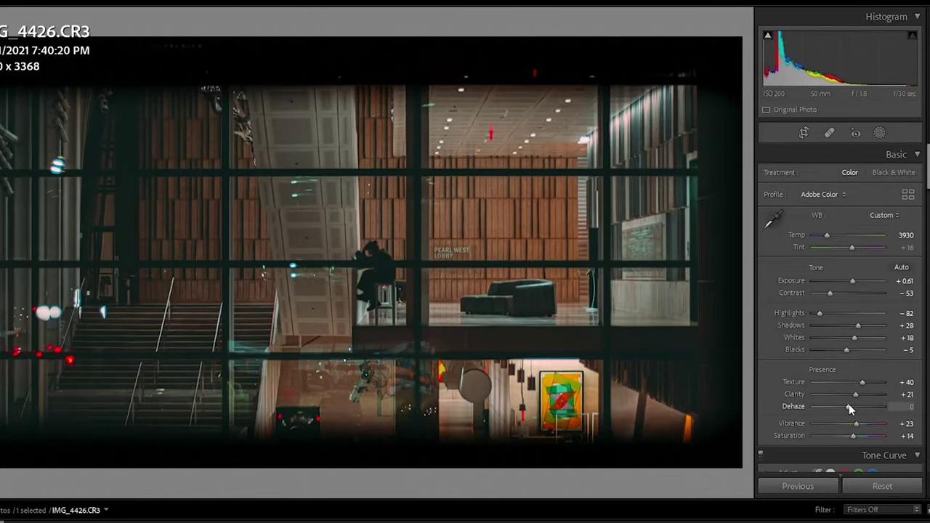